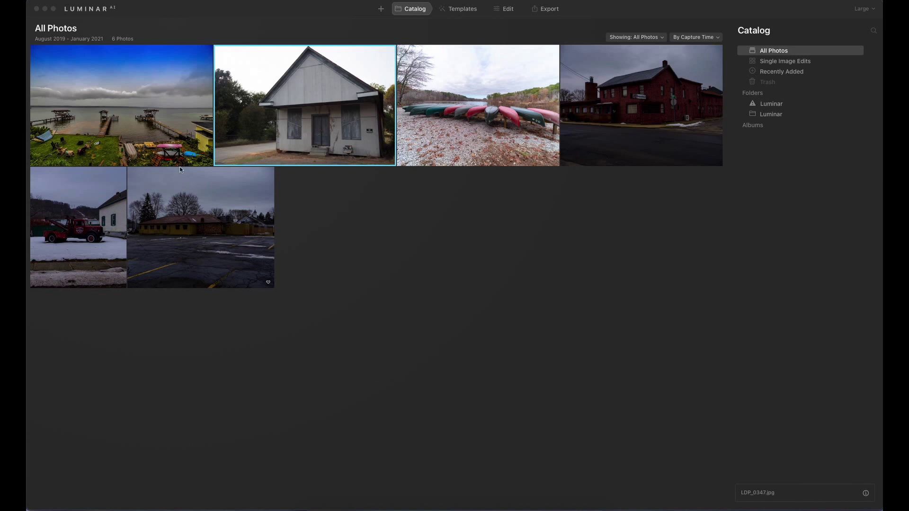
Step: Open the lakeside docks photo IMG_0904-Edit.jpg from the catalog in single-image view
double_click(145, 99)
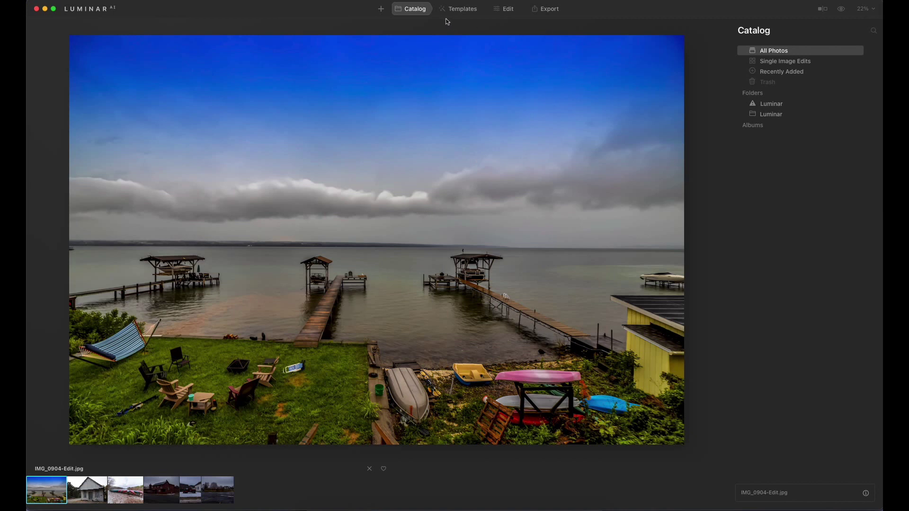
Step: Replace the docks photo's dull sky with Blue Sky 4 in the Sky tool
left_click(511, 11)
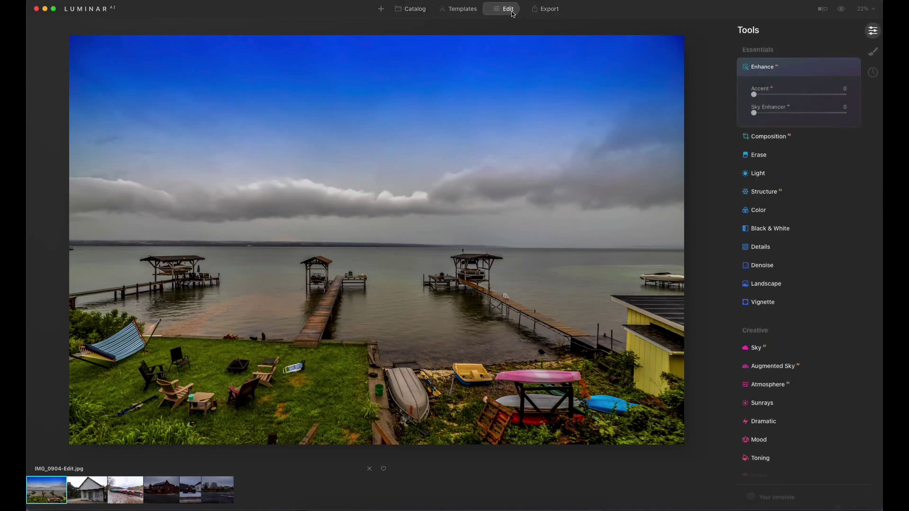
scroll(821, 264, "down", 3)
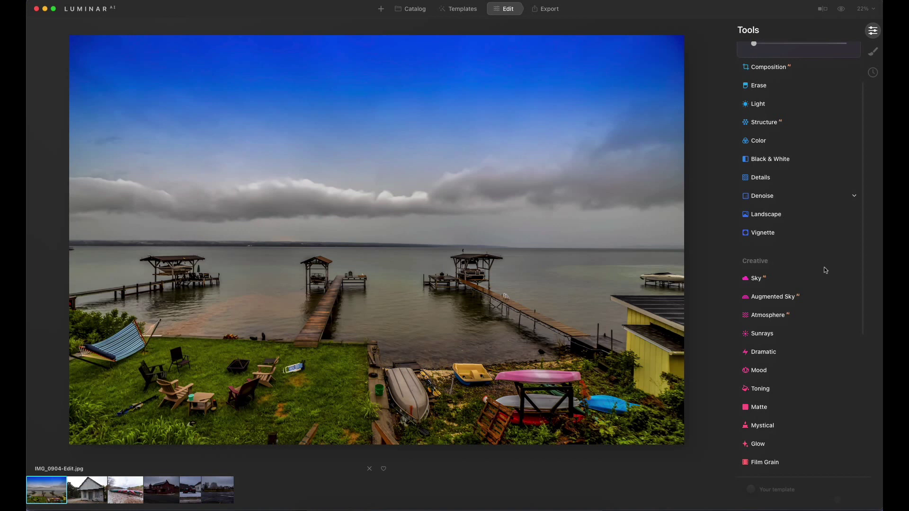
left_click(855, 273)
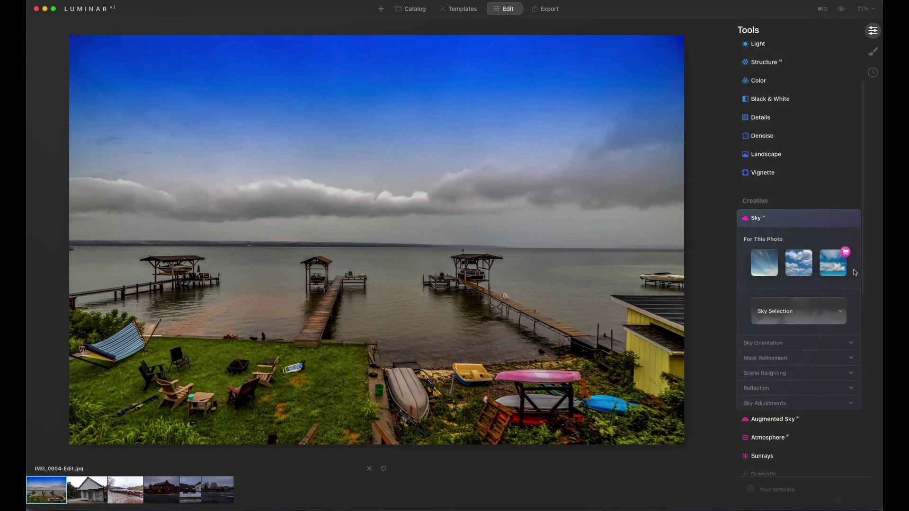
left_click(800, 310)
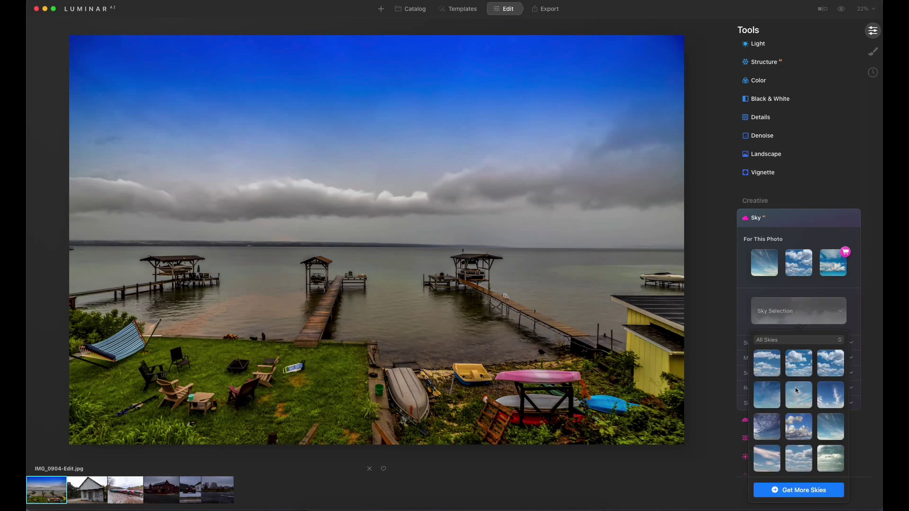
left_click(760, 399)
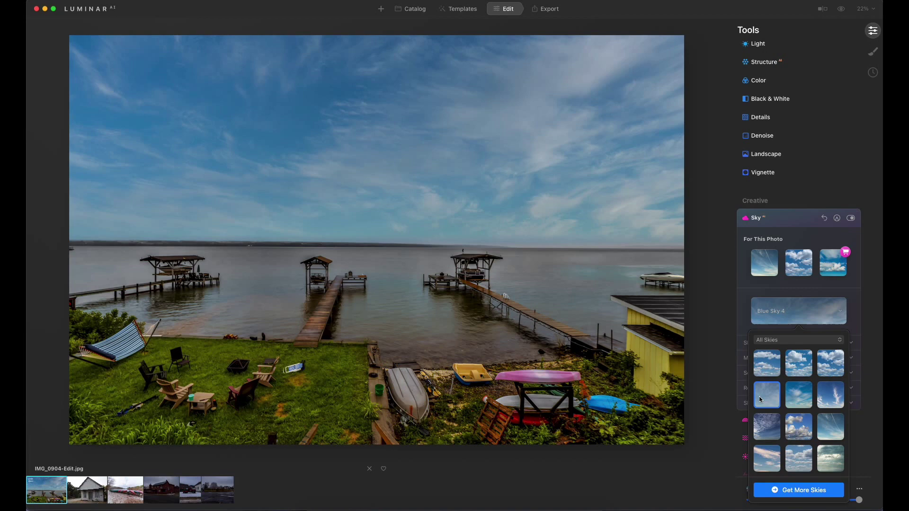
Step: Check the Blue Sky 4 blend along the horizon at 100%, then load the old house photo
left_click(141, 243)
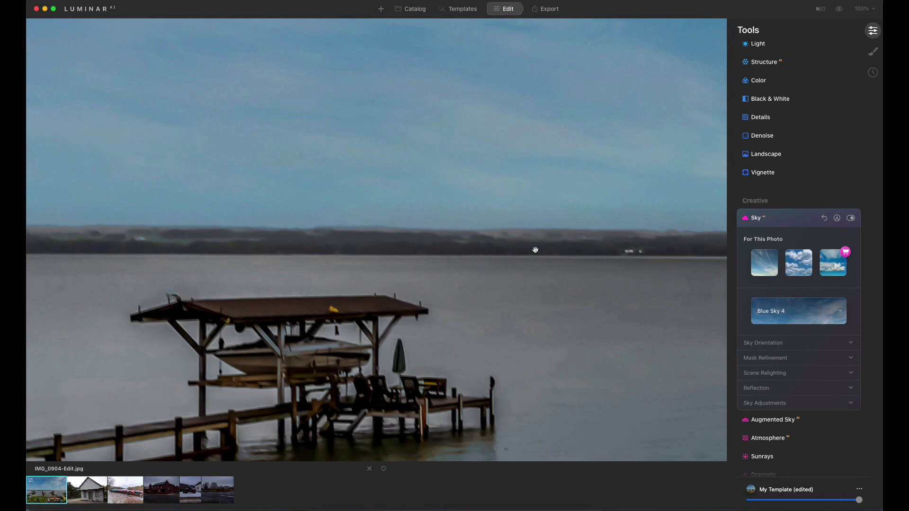
left_click_drag(535, 249, 270, 229)
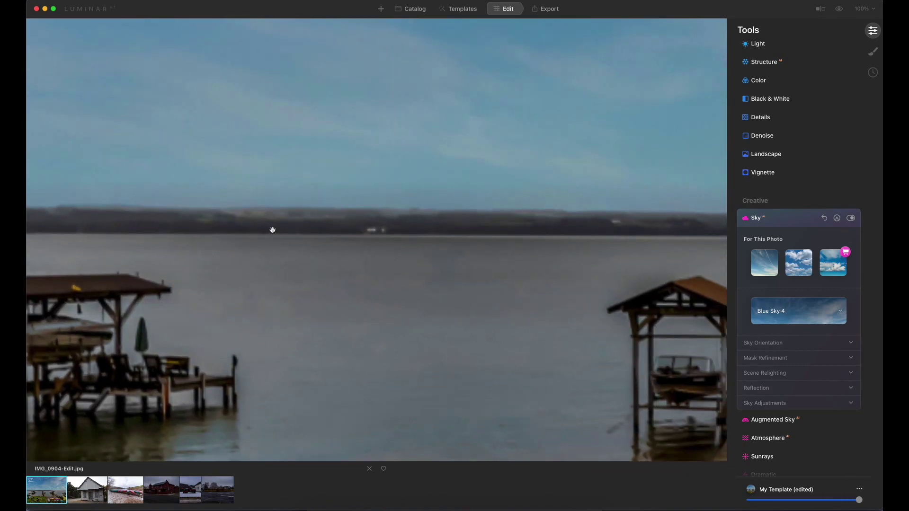
left_click(271, 229)
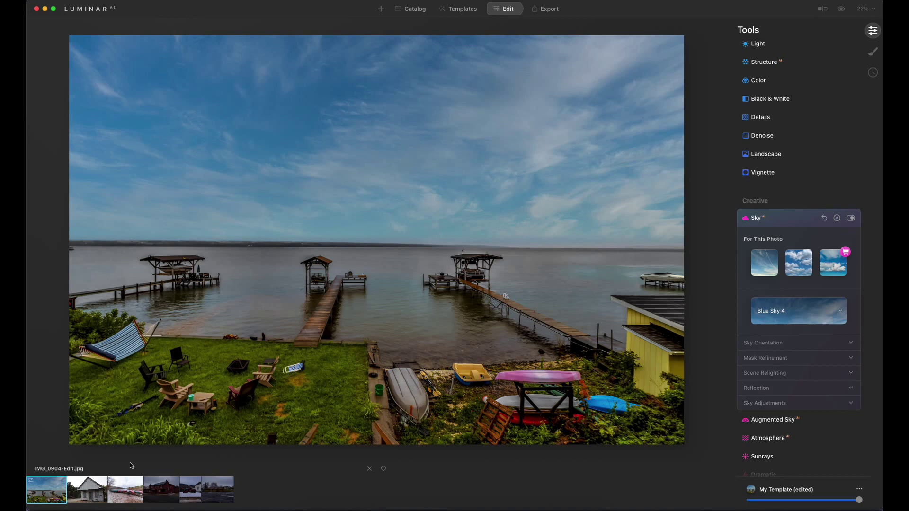
left_click(97, 489)
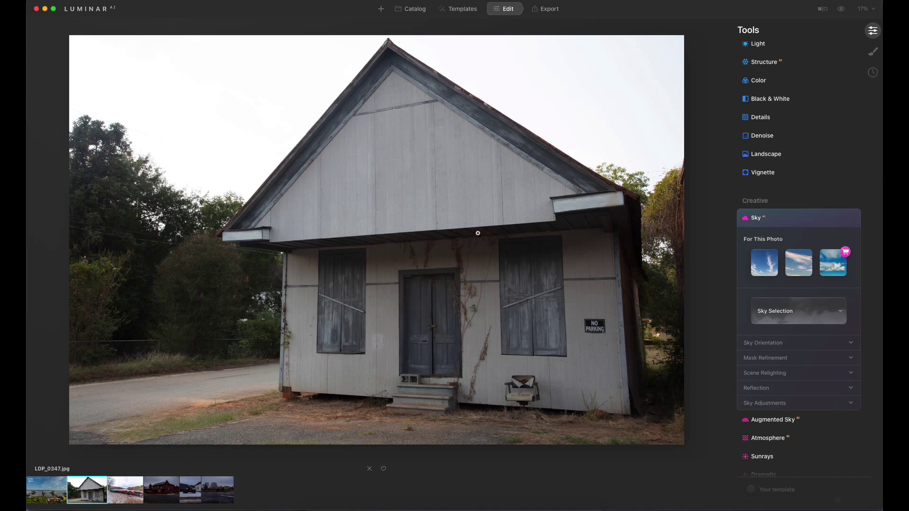
Step: Apply Blue Sky 5 to the house photo and check its blend around the trees
left_click(797, 308)
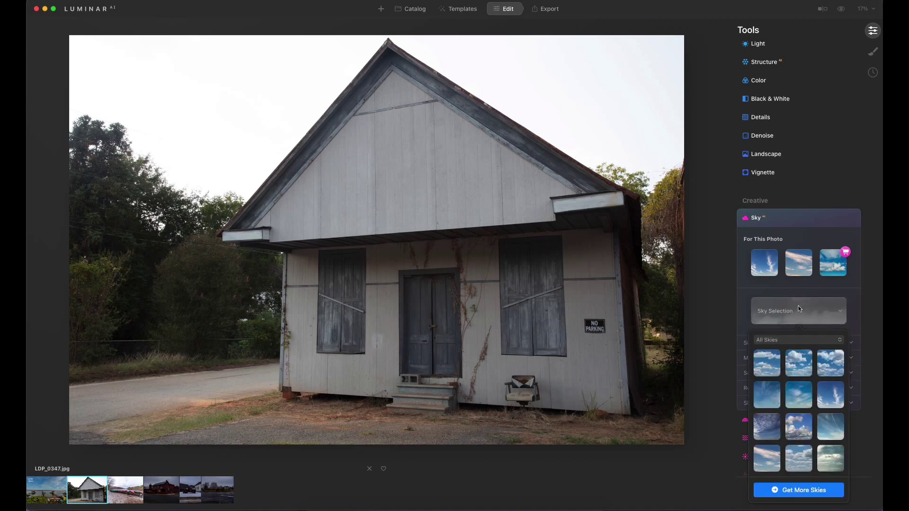
left_click(800, 393)
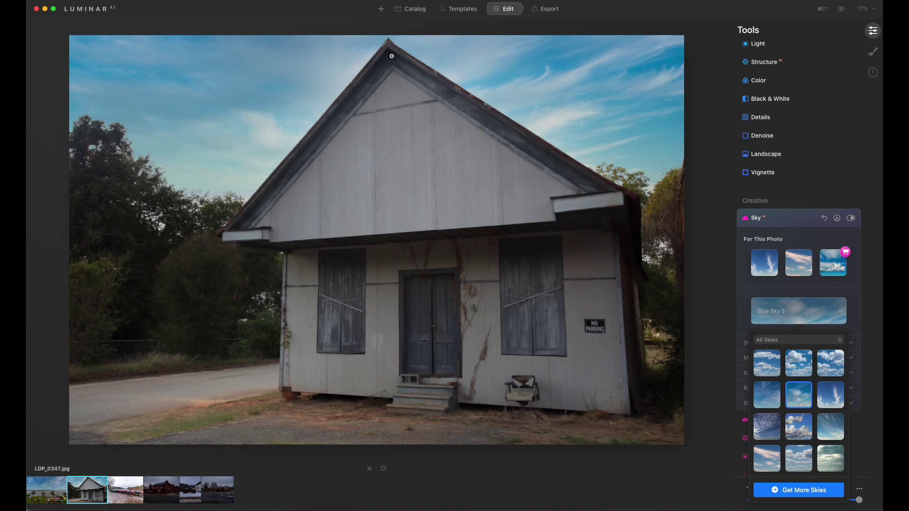
left_click(108, 107)
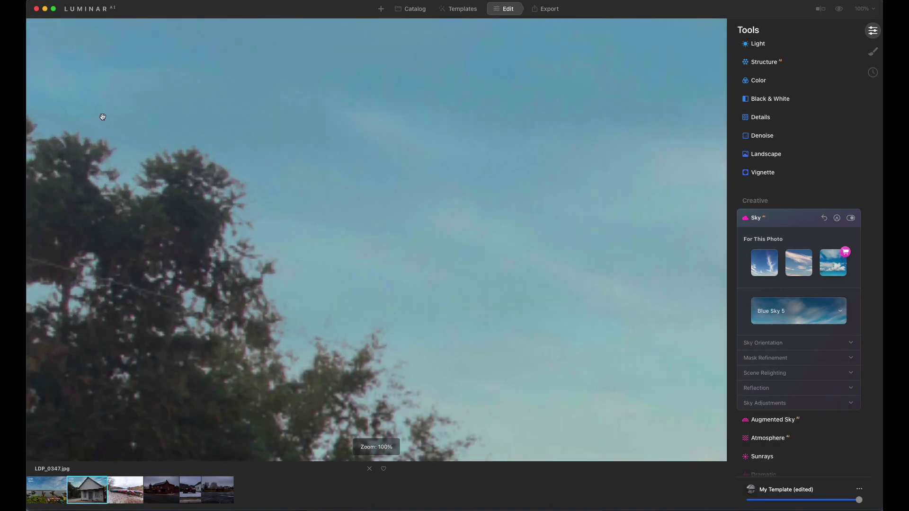
left_click(330, 188)
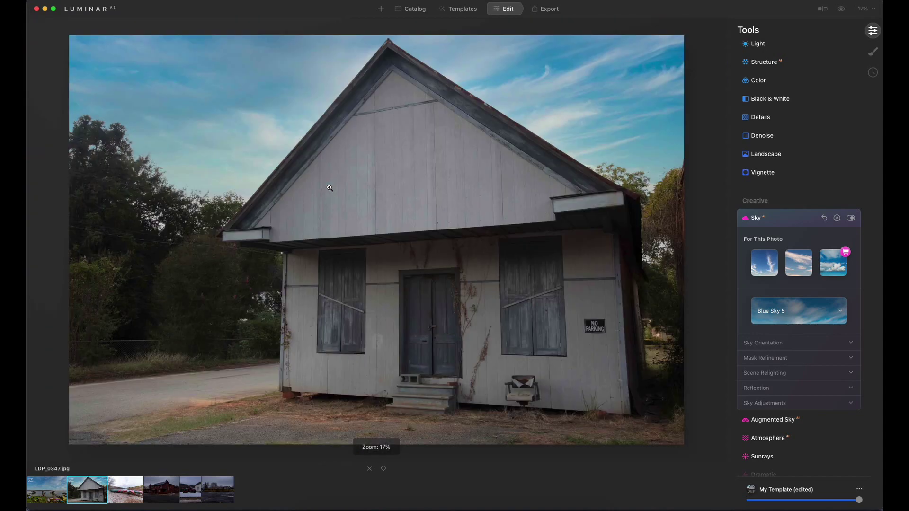
Step: Inspect the roof edge against Blue Sky 5, then load the canoes photo LDPH1169.jpg
left_click(456, 92)
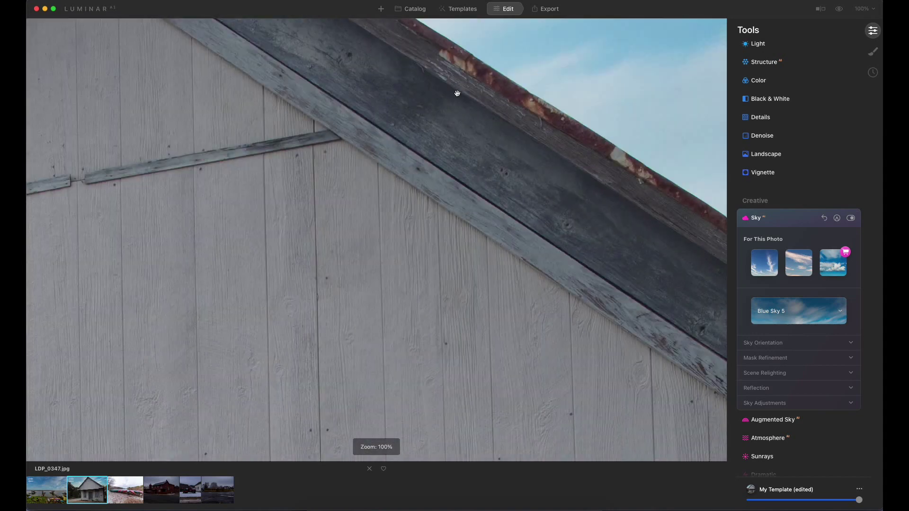
left_click(457, 92)
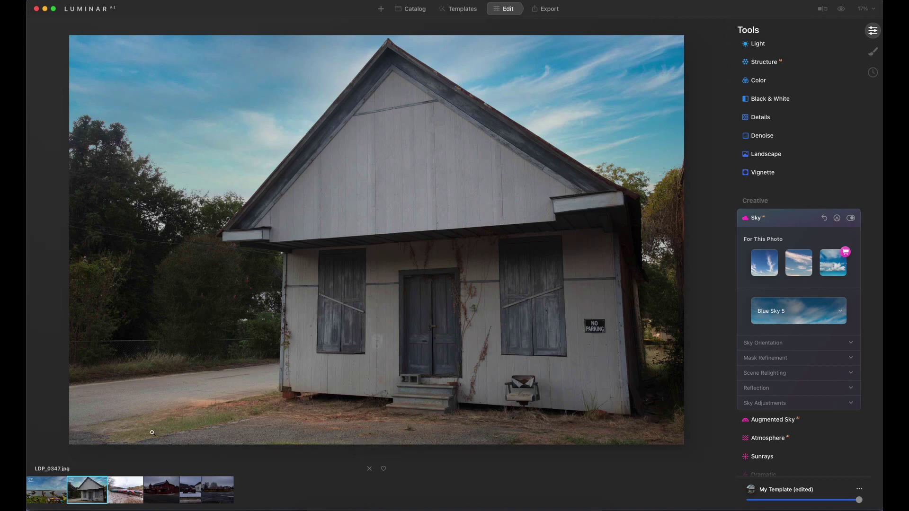
left_click(129, 491)
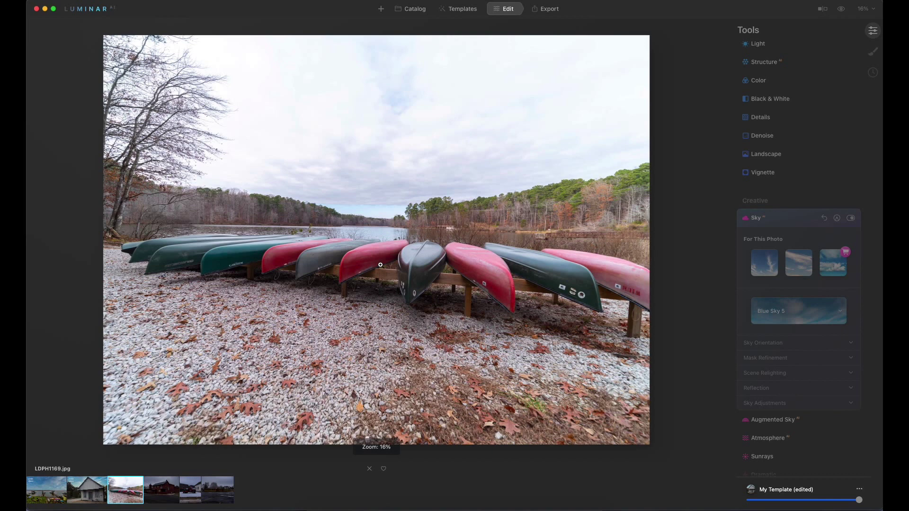
Step: Apply Bright Blue Sky 1 to the canoes photo and check the bare tree branches at 100%
left_click(788, 318)
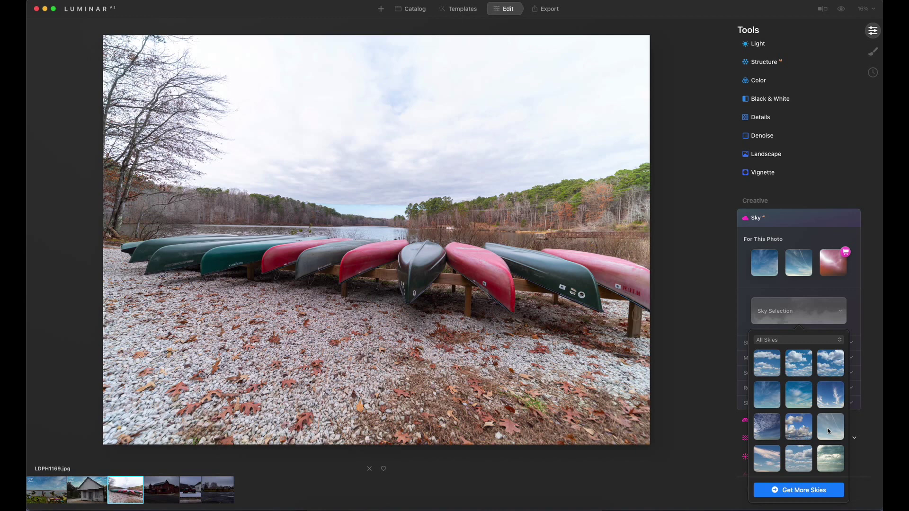
left_click(833, 427)
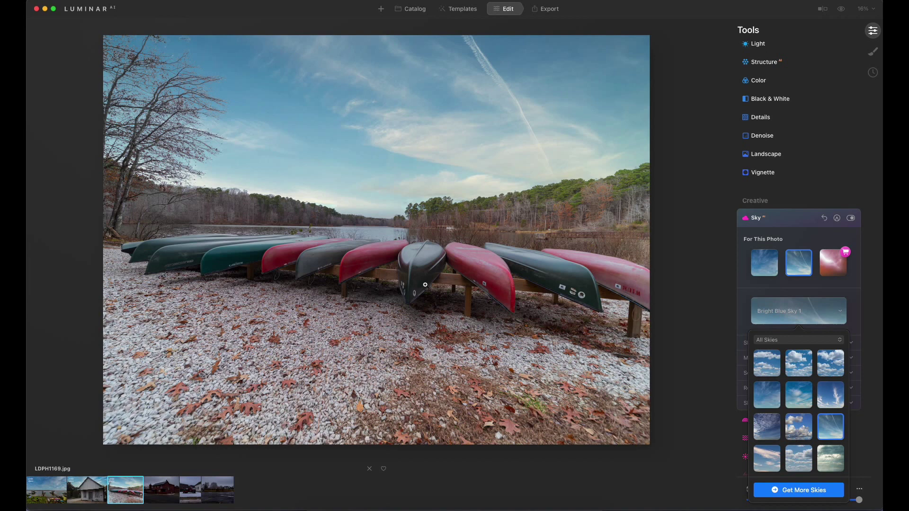
double_click(139, 80)
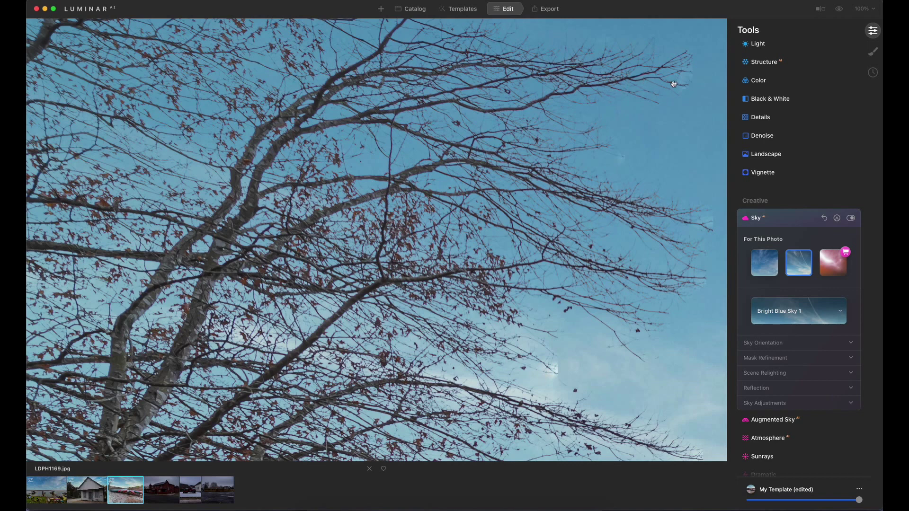
left_click_drag(674, 84, 521, 130)
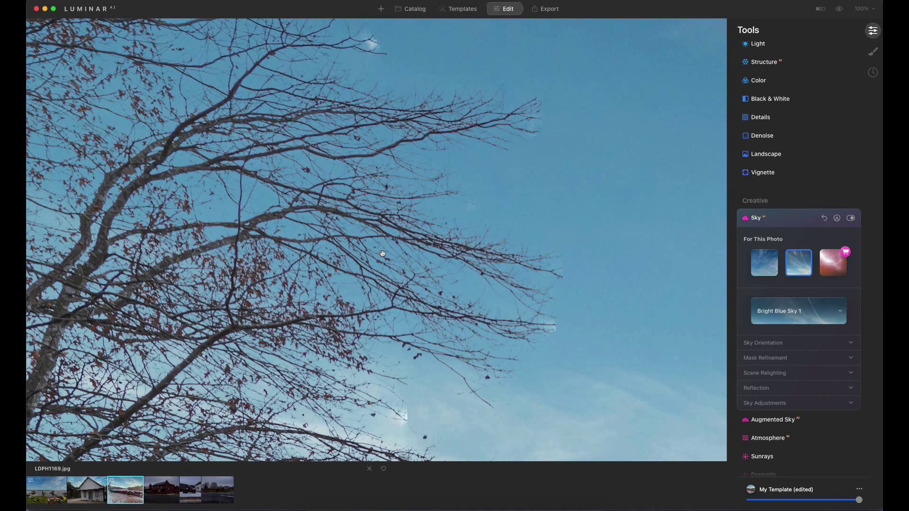
left_click(326, 183)
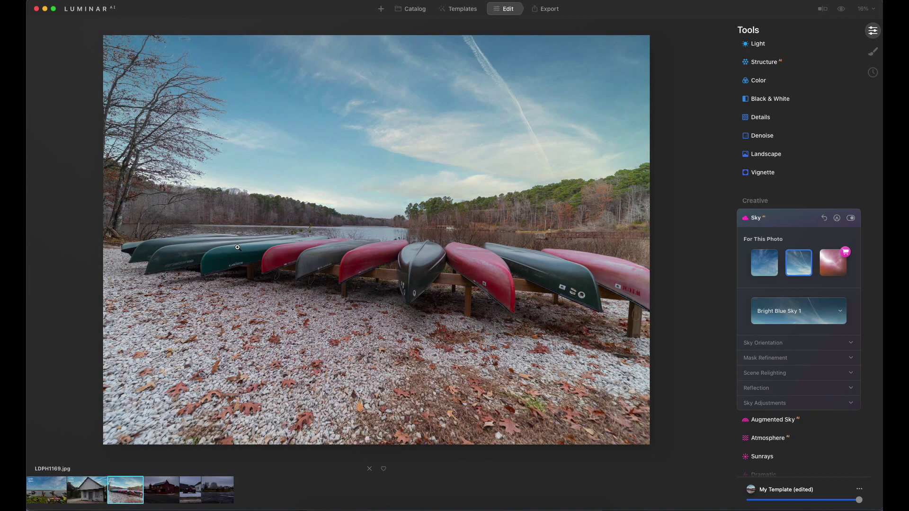
Step: Load the red brick building photo LDPH1133.jpg and raise its Exposure to 1.01
left_click(166, 498)
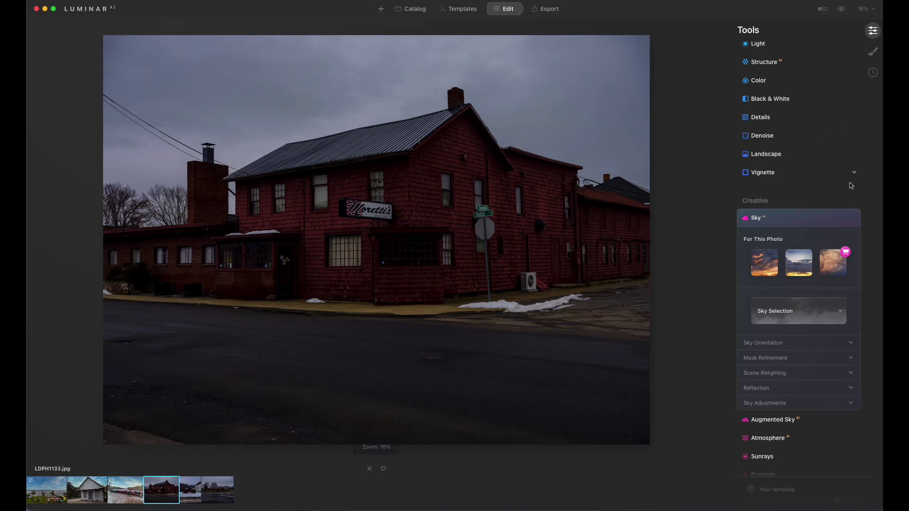
scroll(846, 173, "up", 3)
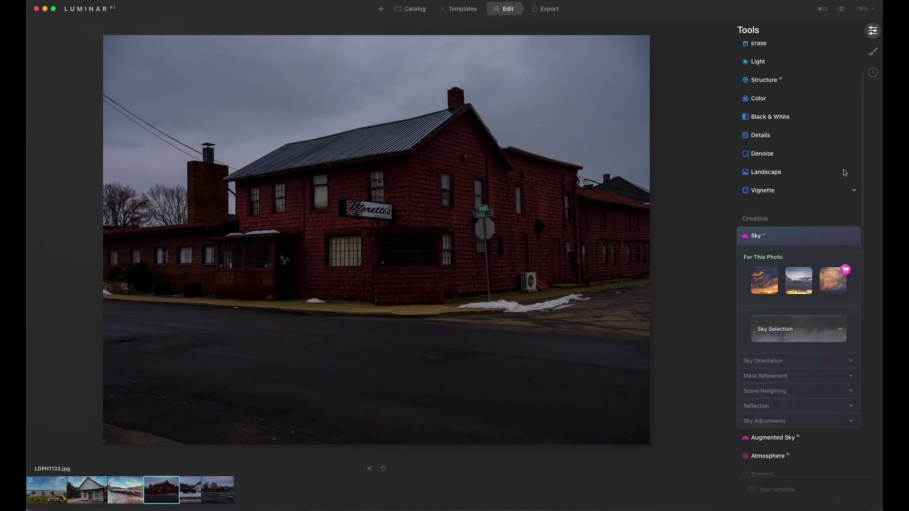
scroll(845, 173, "up", 1)
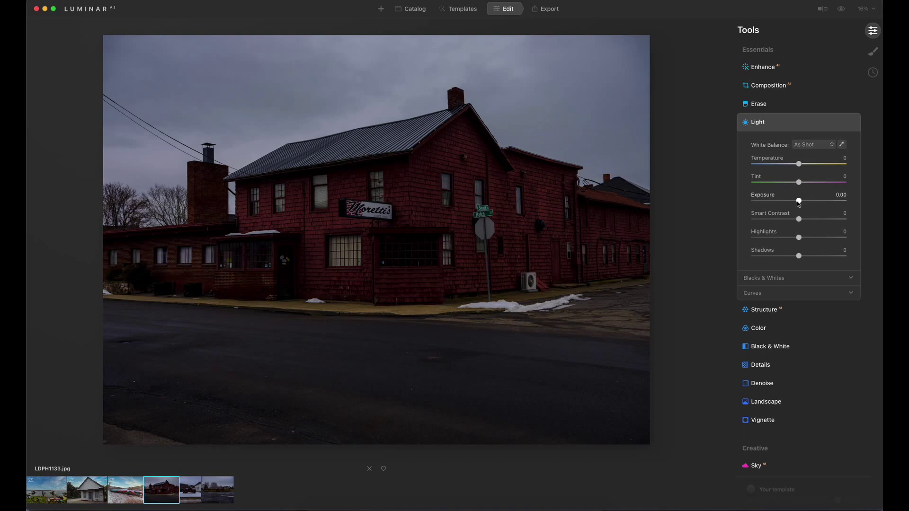
left_click_drag(798, 202, 808, 203)
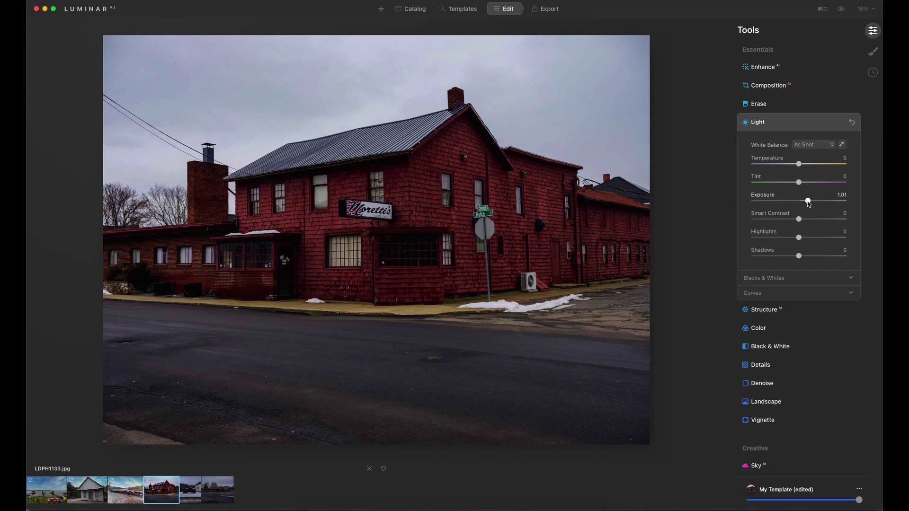
left_click(814, 125)
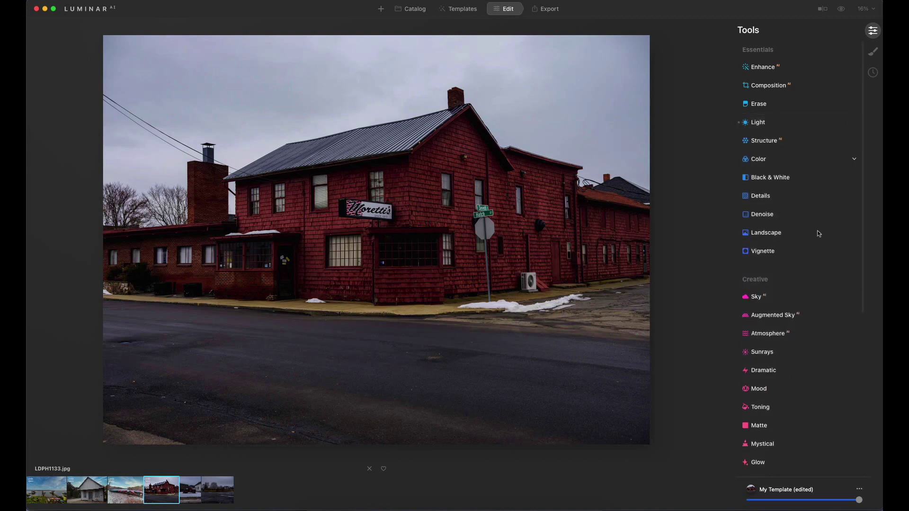
Step: Pick Dramatic Sky 2 from the All Skies library for the brick building's grey sky
left_click(856, 298)
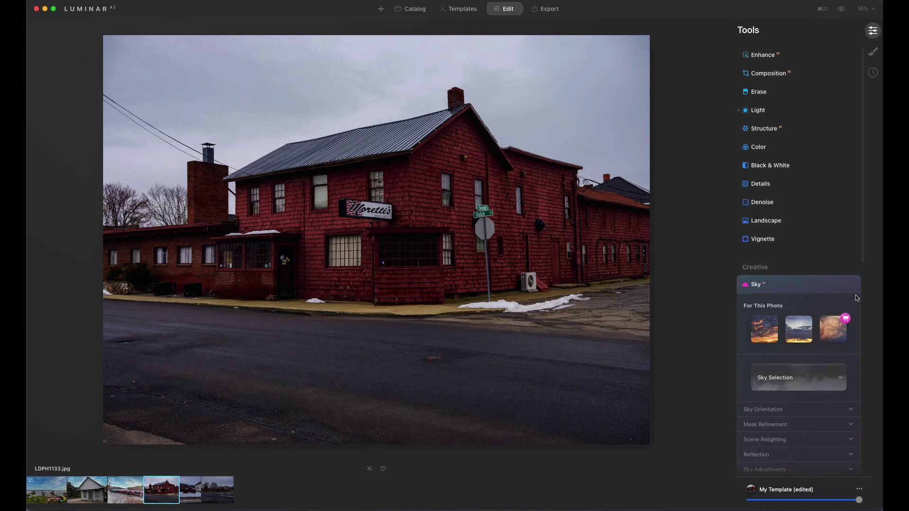
left_click(797, 378)
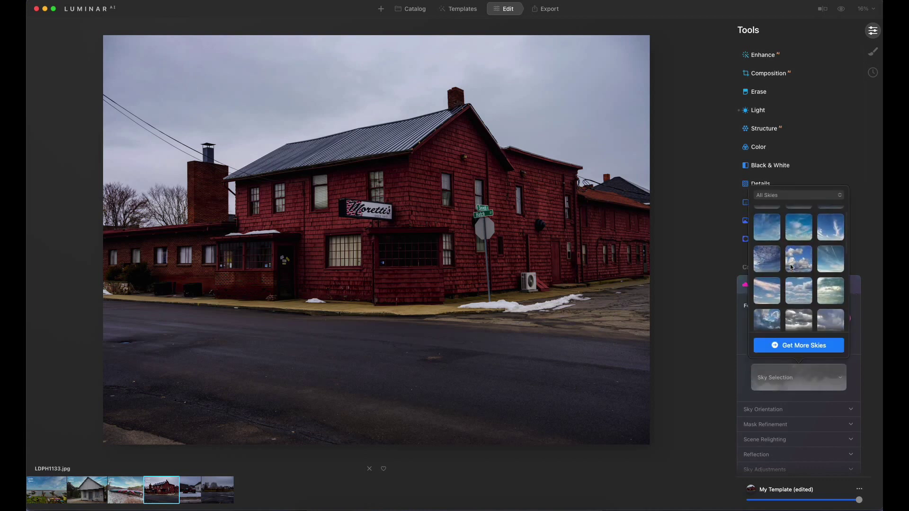
scroll(792, 267, "down", 5)
scroll(792, 267, "down", 6)
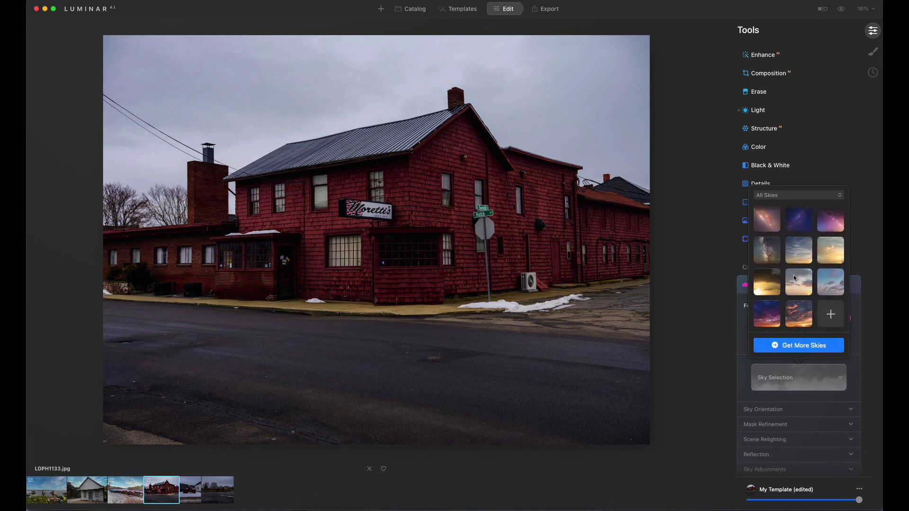
scroll(795, 279, "up", 5)
scroll(795, 279, "up", 3)
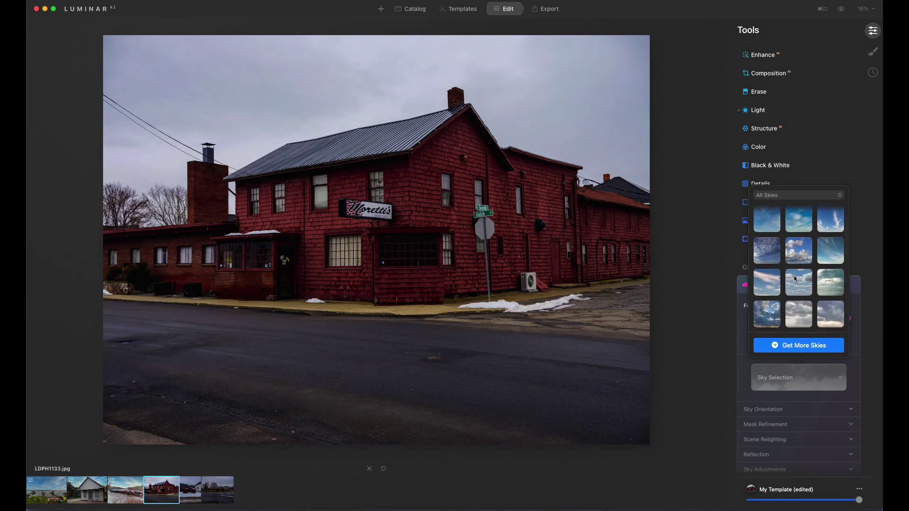
scroll(795, 279, "up", 1)
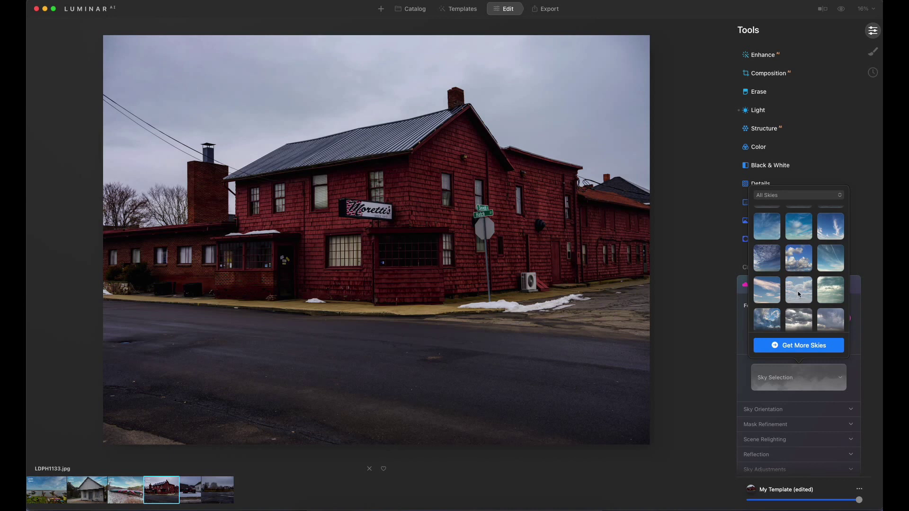
scroll(798, 294, "down", 3)
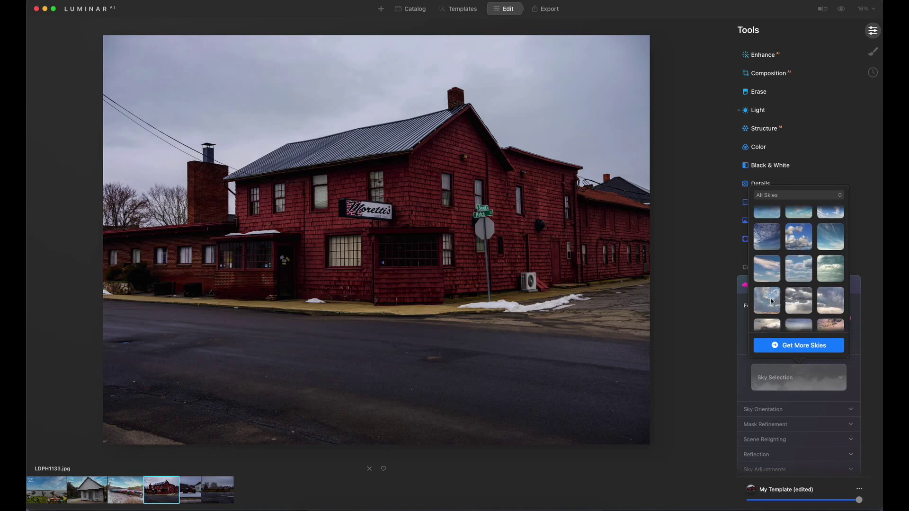
left_click(771, 301)
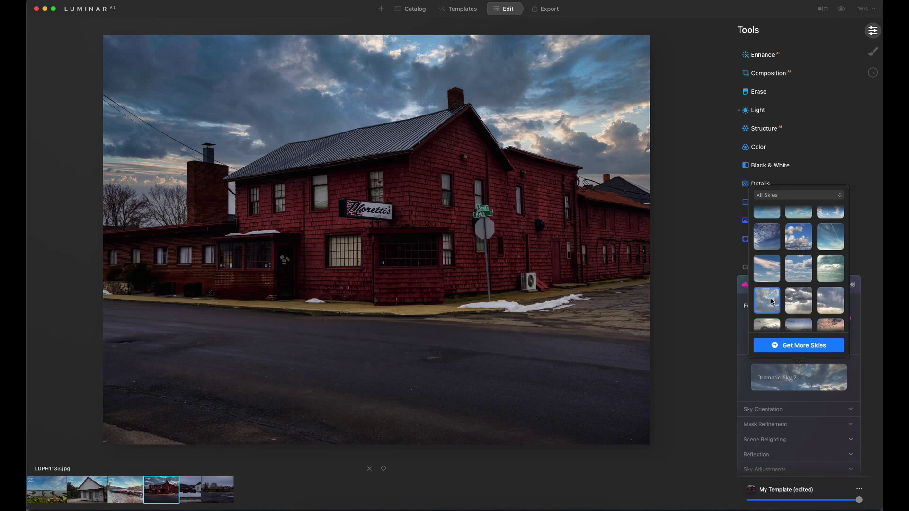
Step: Inspect Dramatic Sky 2 around the wires and chimney at 100%, then load the tow truck photo LDPH1135.jpg
left_click(137, 118)
left_click(136, 118)
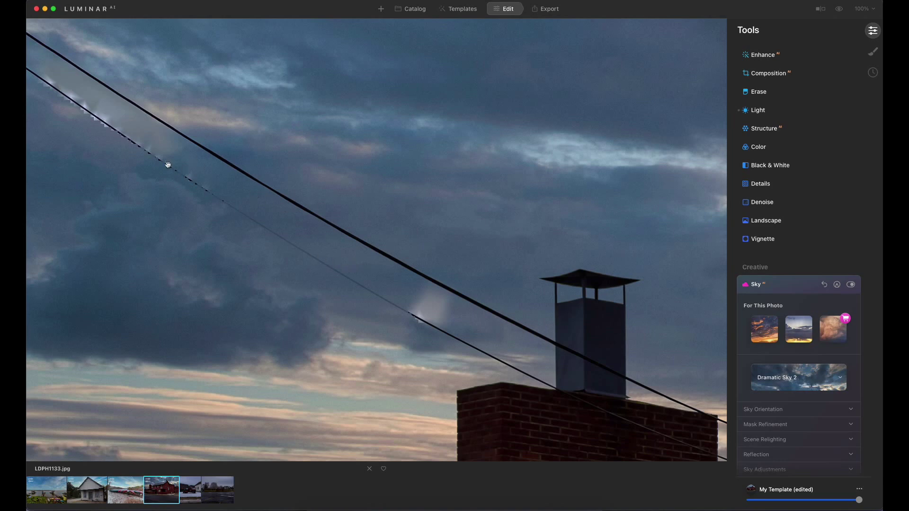
left_click(374, 283)
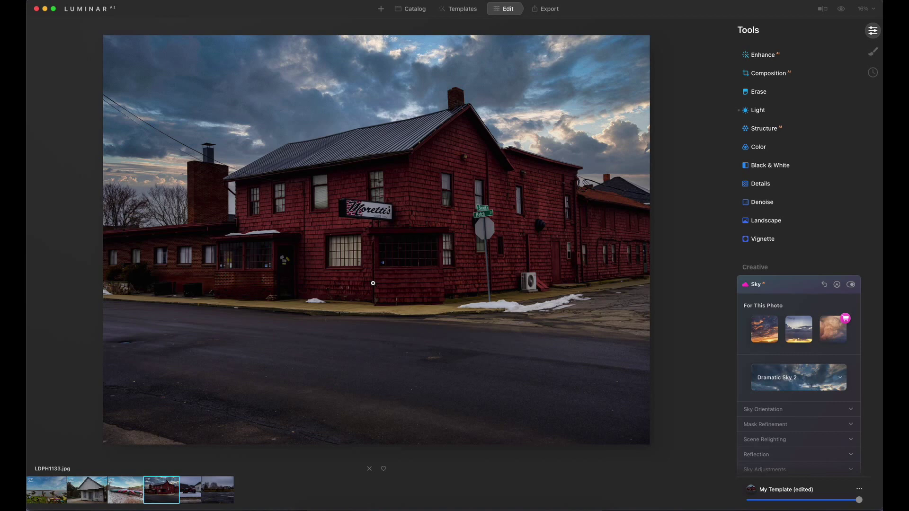
left_click(131, 119)
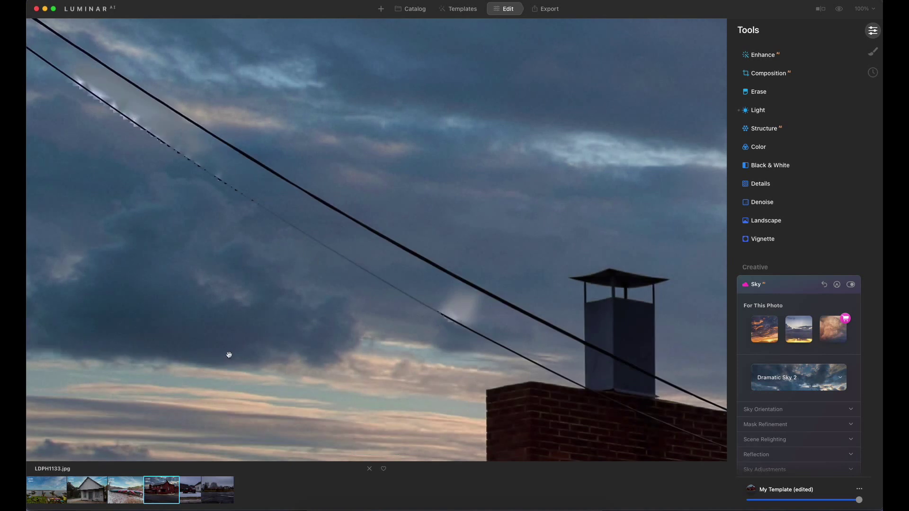
left_click(242, 286)
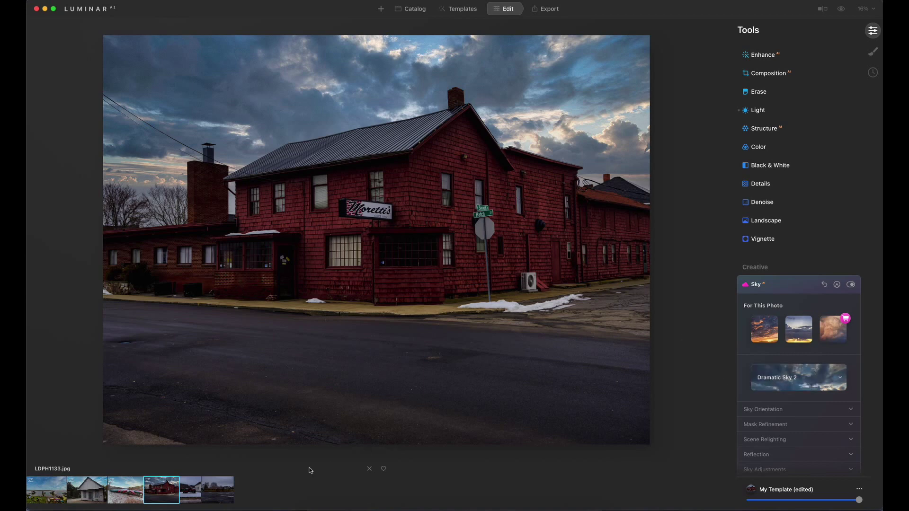
left_click(197, 487)
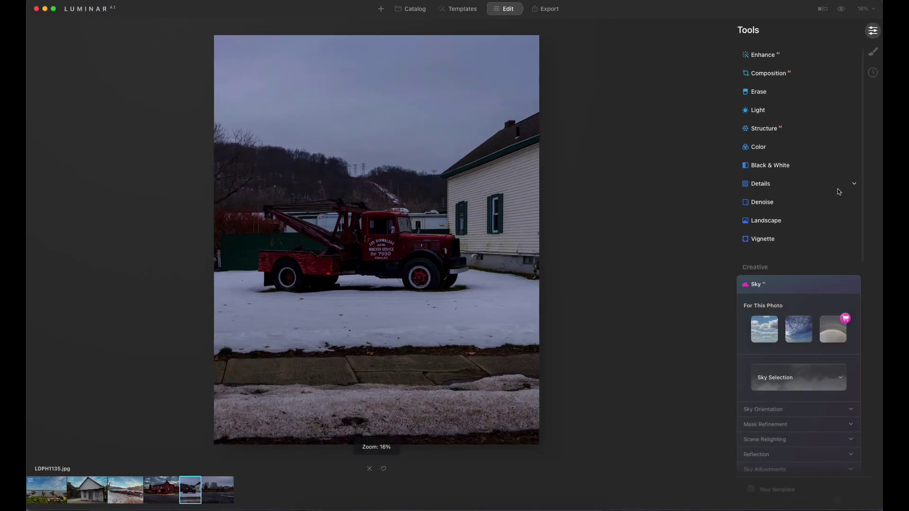
Step: Raise the tow truck photo's Exposure to 1.02 in the Light panel
left_click(854, 125)
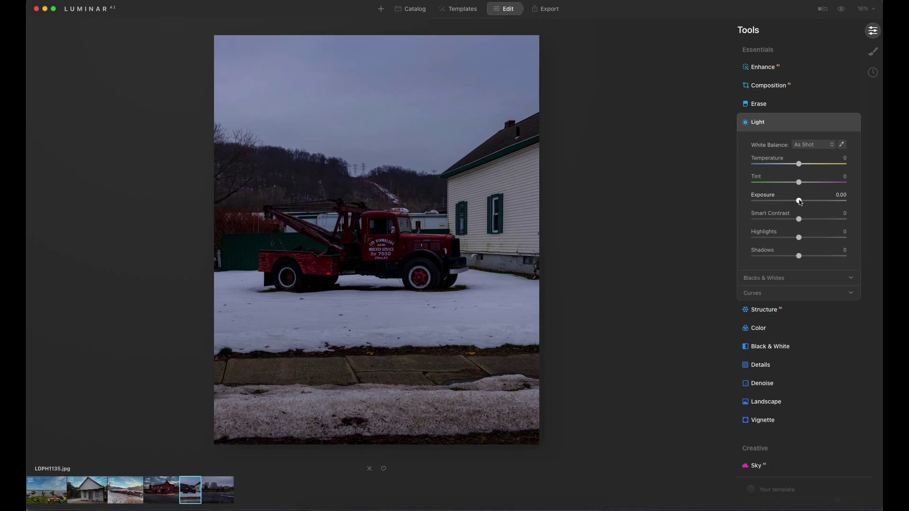
left_click_drag(799, 201, 810, 204)
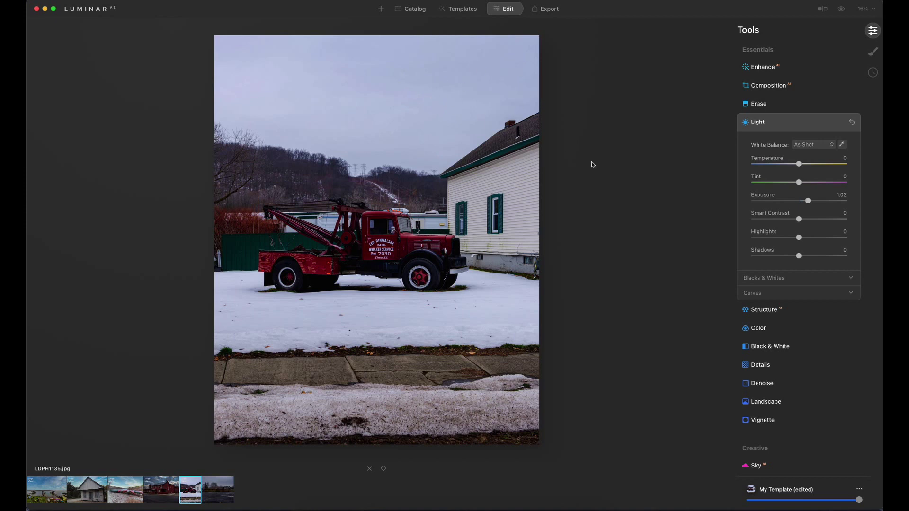
Step: Try Dramatic Sky 4, then settle on Dramatic Sky 3 for the tow truck photo
left_click(797, 125)
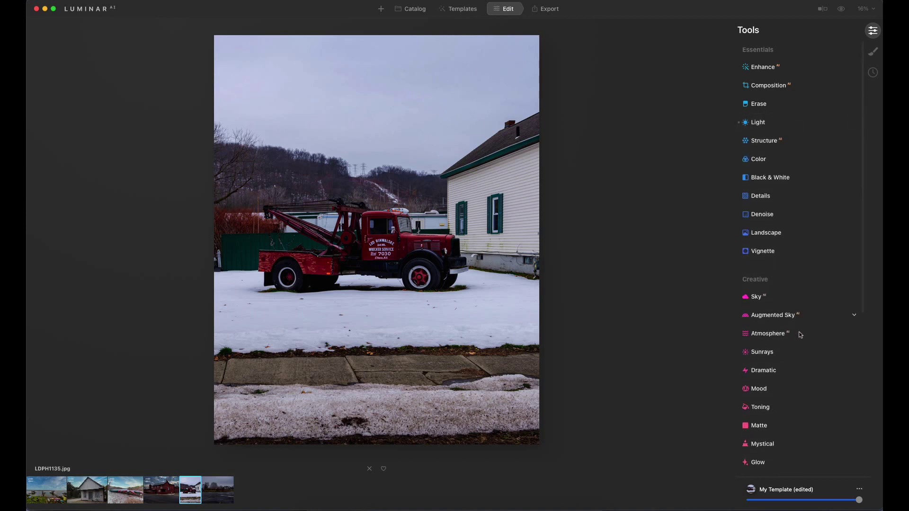
left_click(849, 296)
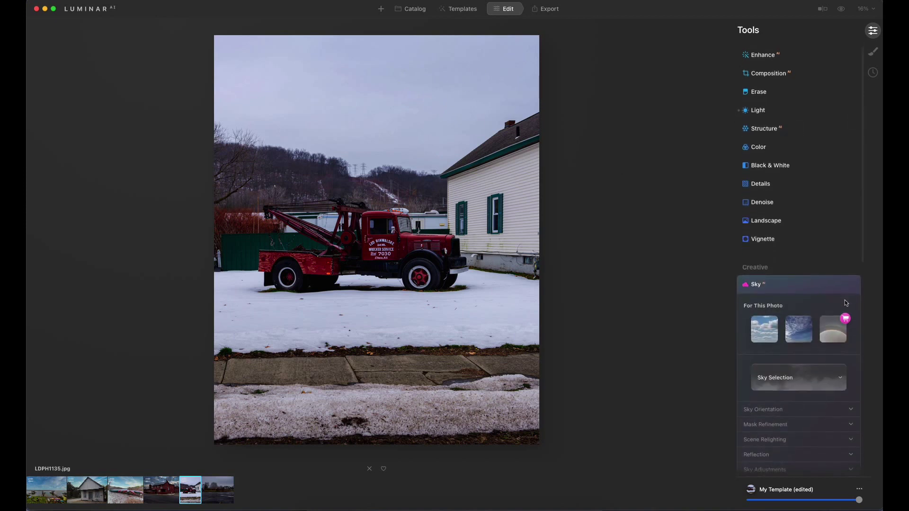
left_click(784, 381)
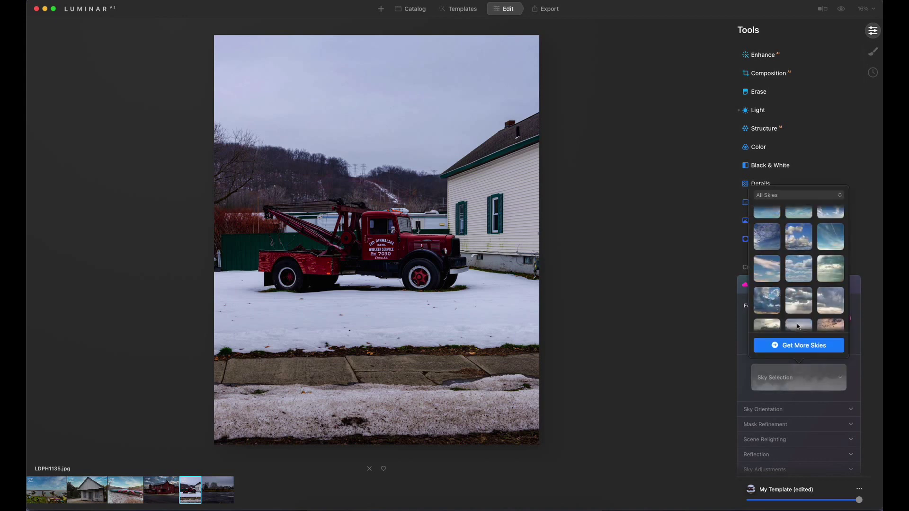
left_click(829, 308)
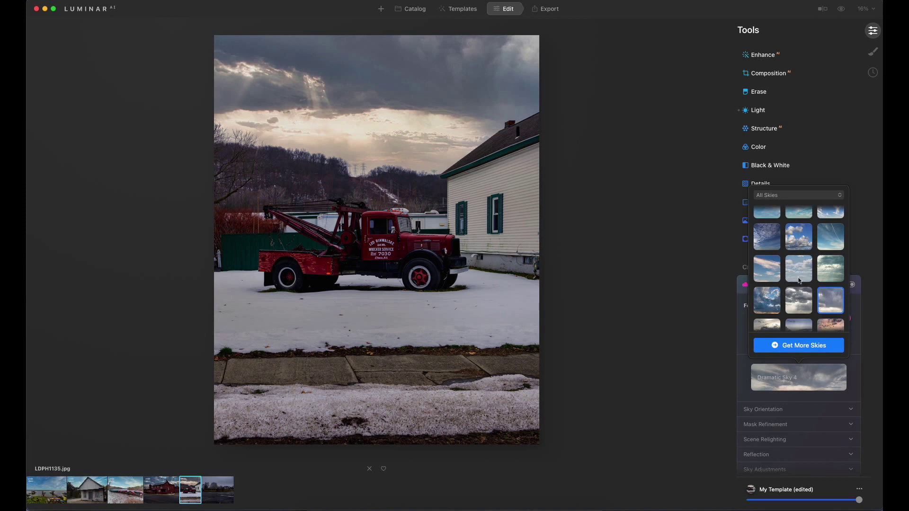
left_click(799, 307)
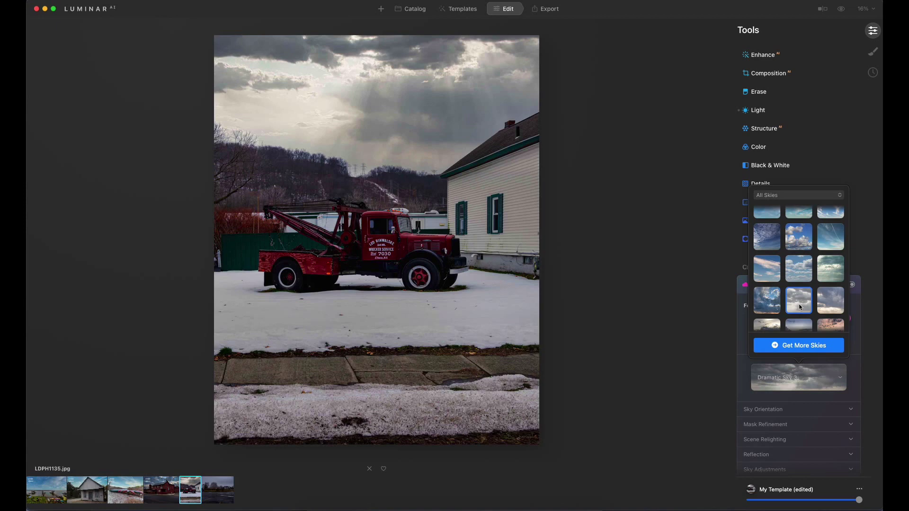
left_click(504, 133)
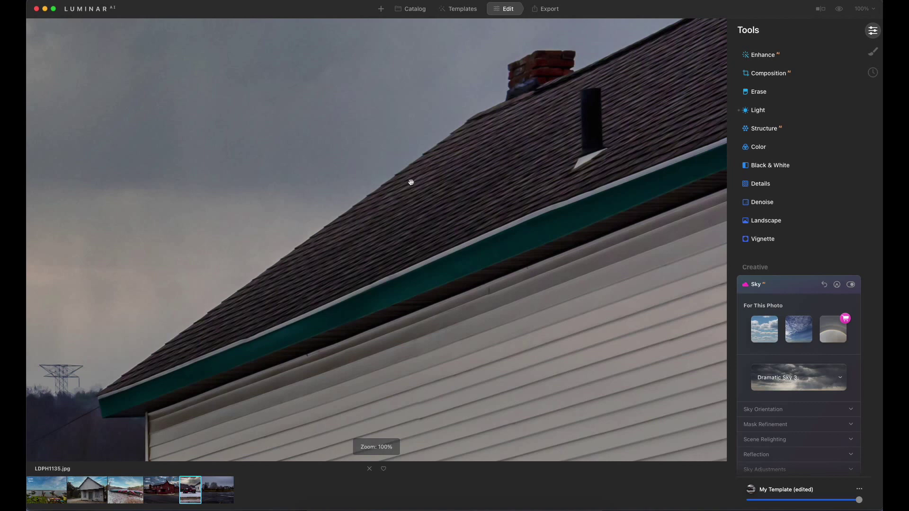
Step: Check the Dramatic Sky 3 blend above the roof and treeline, then load the parking lot photo LDPH1136.jpg
left_click(258, 185)
left_click(239, 156)
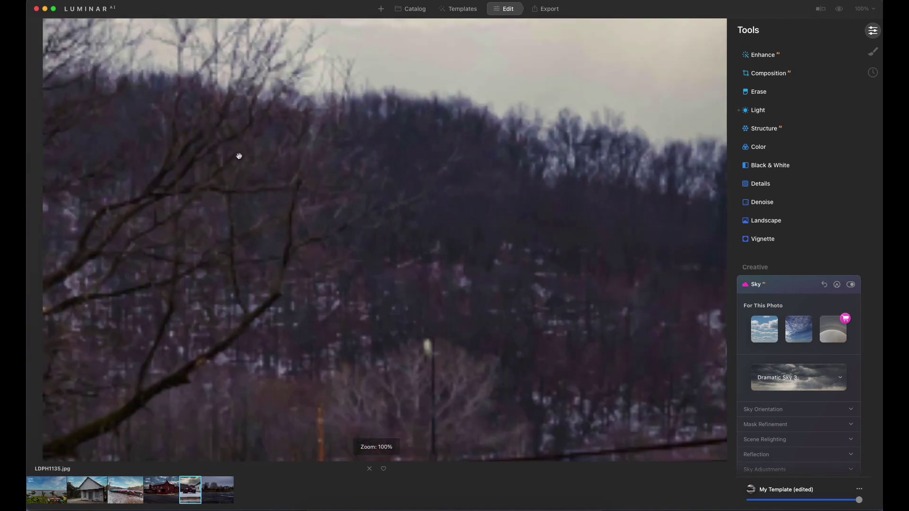
left_click_drag(239, 156, 249, 238)
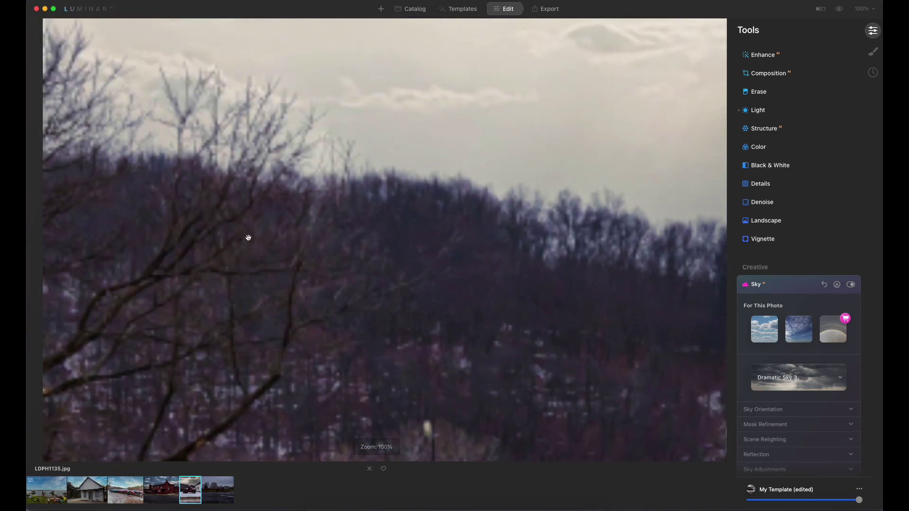
left_click(389, 221)
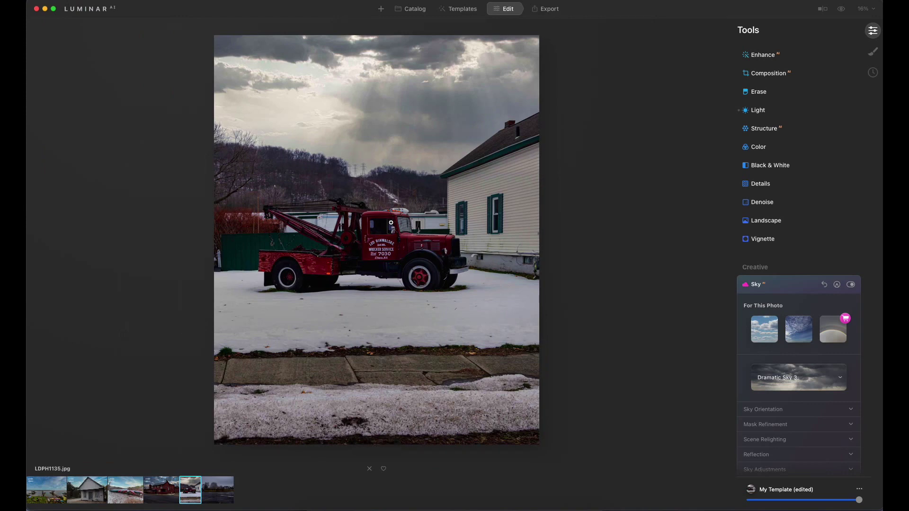
left_click(223, 489)
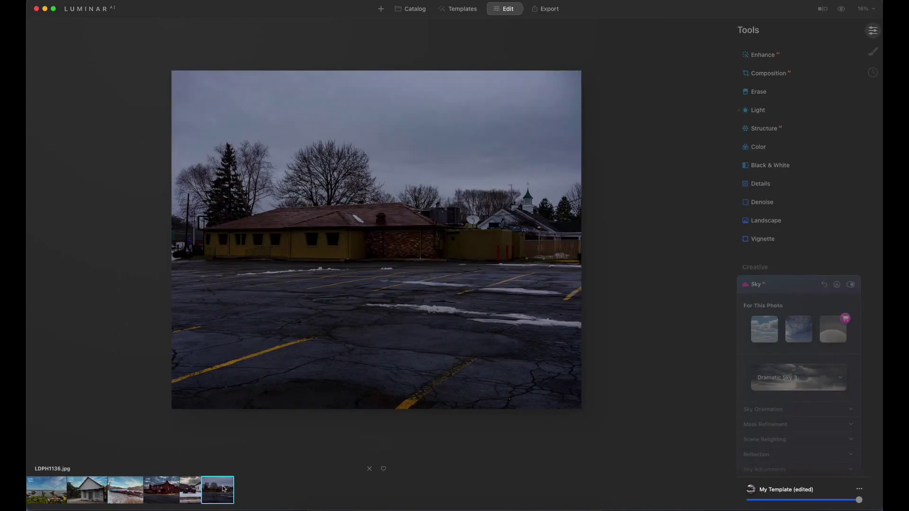
Step: Raise the parking-lot photo's exposure to 1.00 in the Light adjustments
left_click(856, 110)
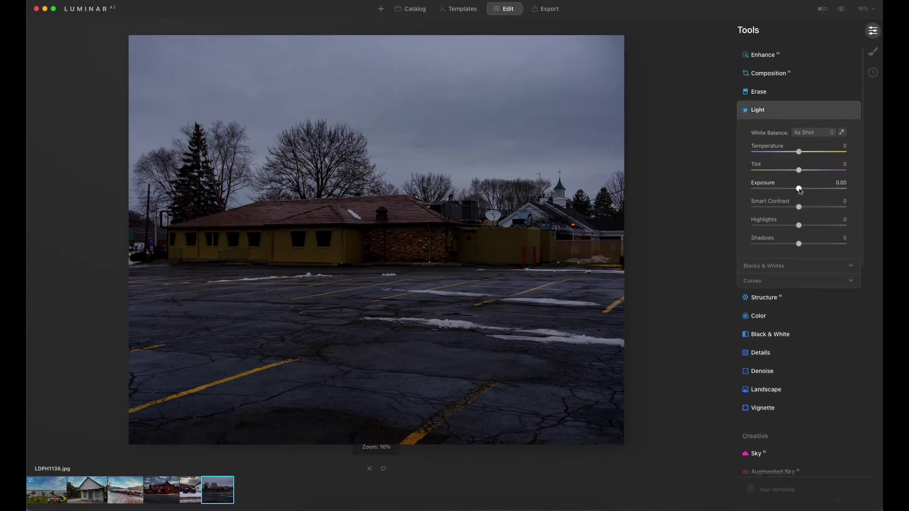
left_click_drag(799, 190, 810, 193)
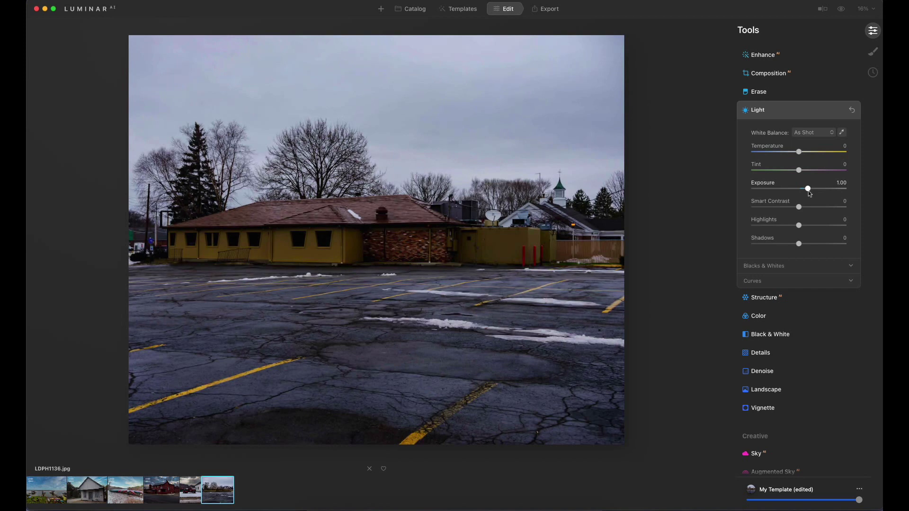
left_click(797, 114)
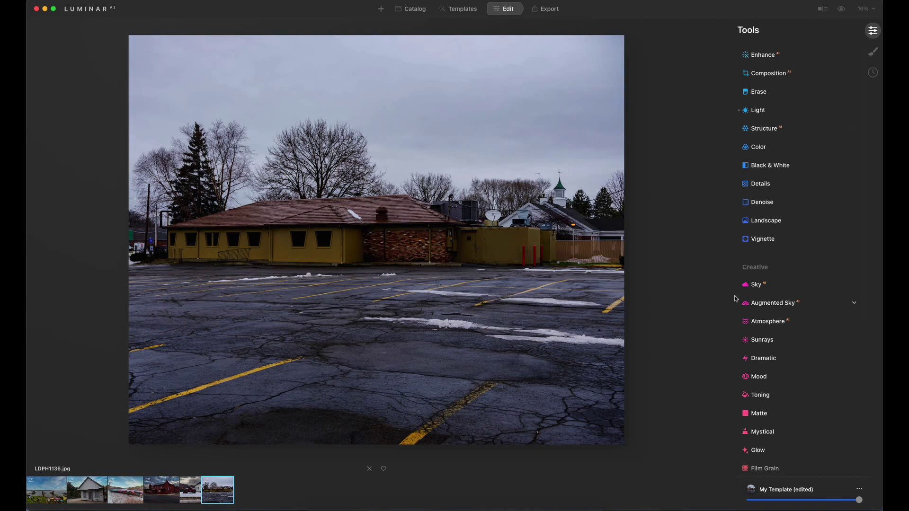
Step: In the Sky tool's sky list, try the Dramatic Sunset 3 sky on the parking lot
left_click(852, 286)
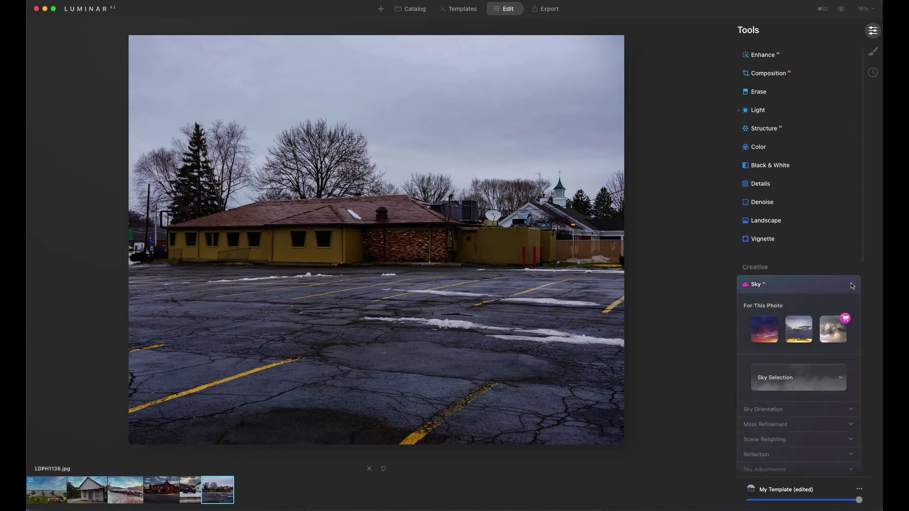
left_click(788, 374)
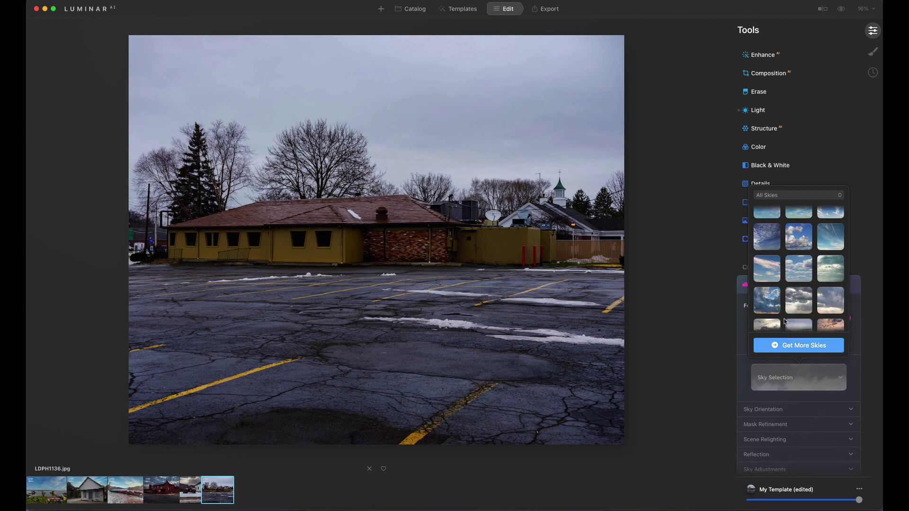
scroll(784, 322, "down", 2)
scroll(784, 323, "down", 2)
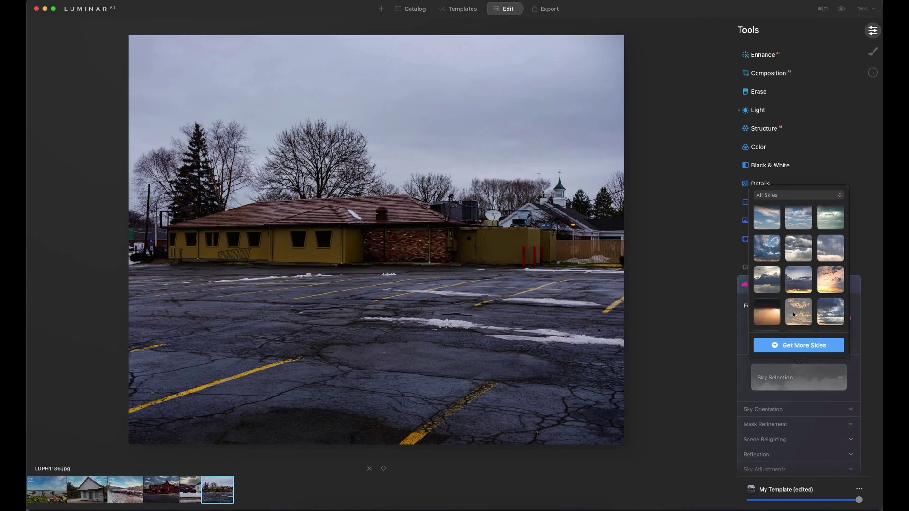
left_click(793, 311)
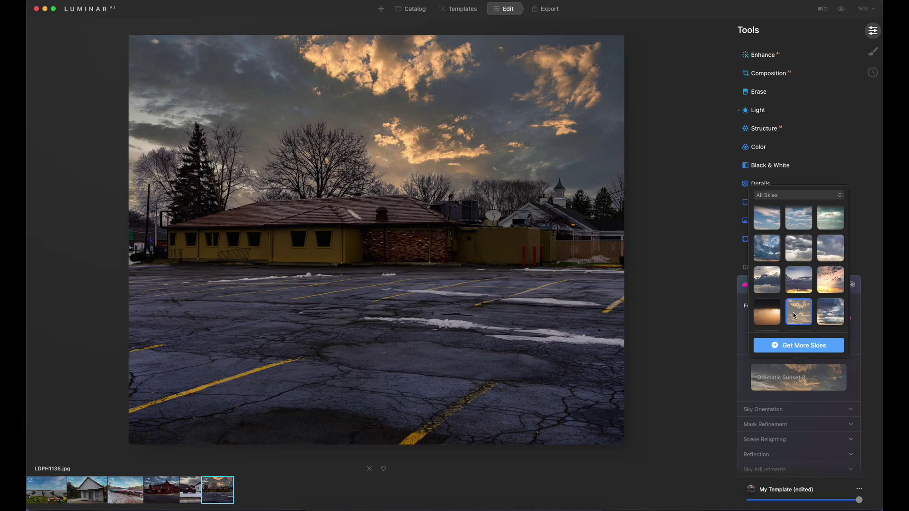
Step: Compare Sunset Clouds 2 and 3, Galaxy 1, Galaxy 2 and Starry Night 1, keeping Galaxy 2
scroll(784, 278, "down", 3)
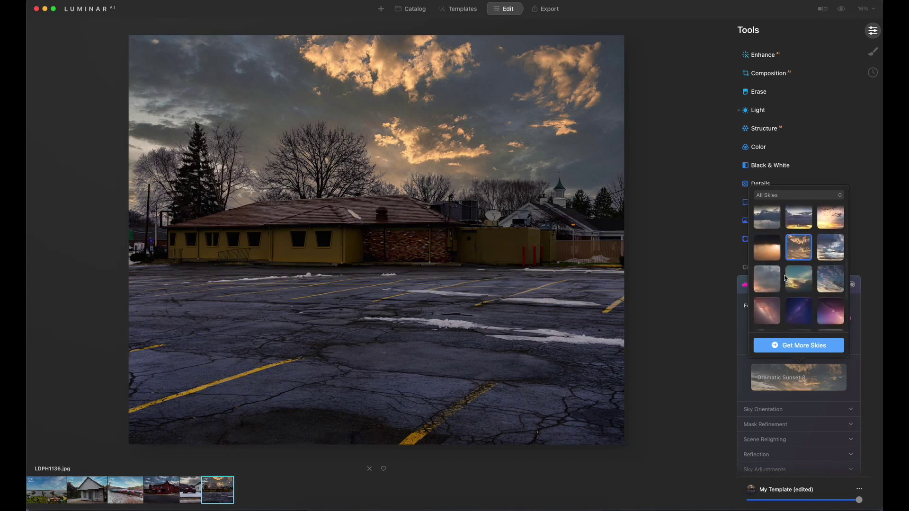
scroll(781, 275, "down", 3)
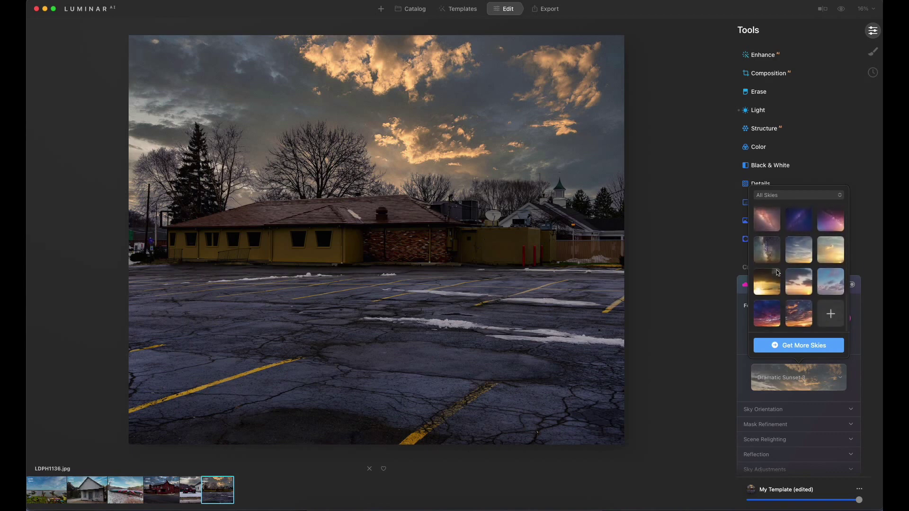
left_click(769, 312)
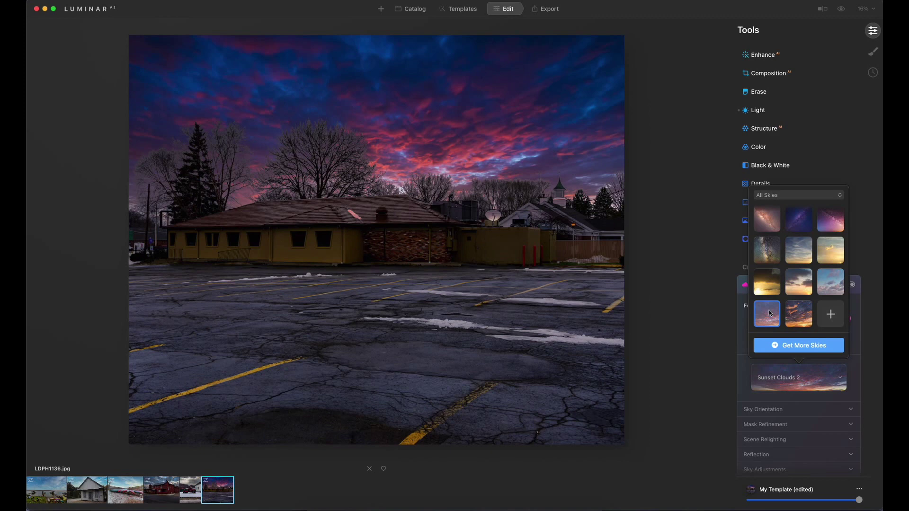
left_click(797, 316)
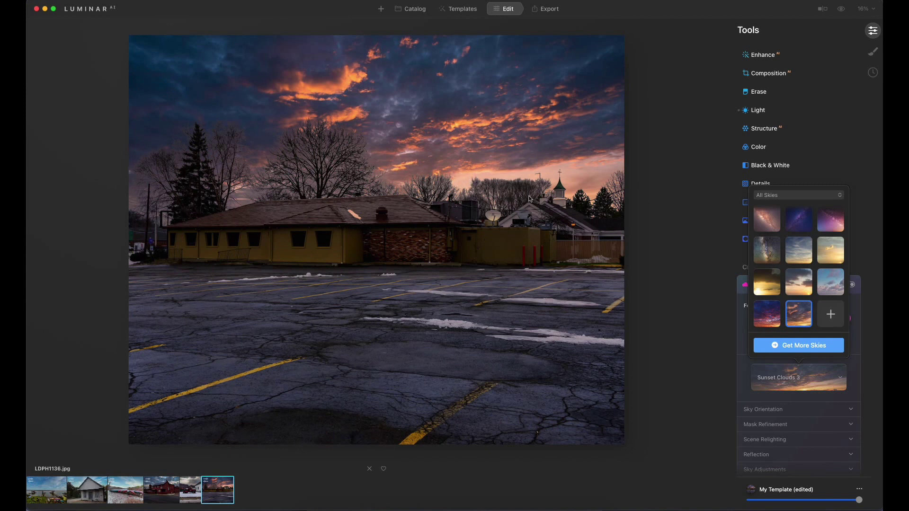
left_click(770, 221)
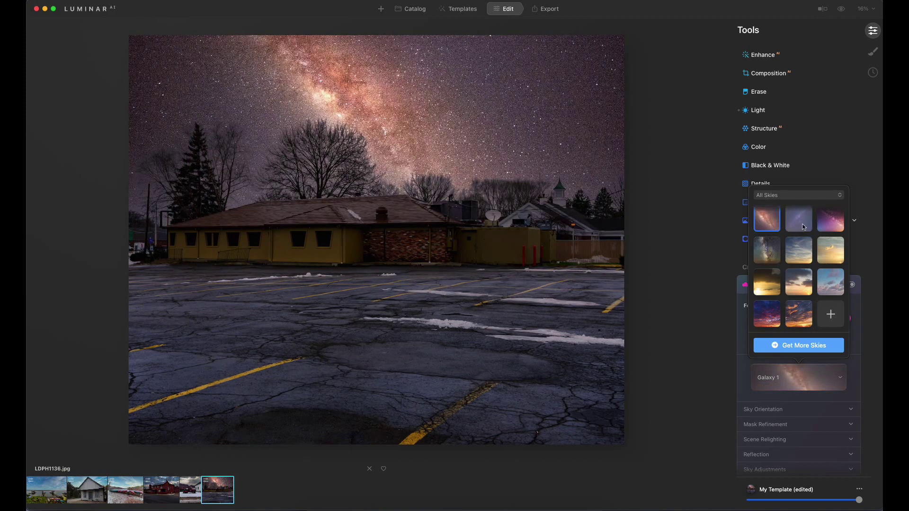
left_click(803, 227)
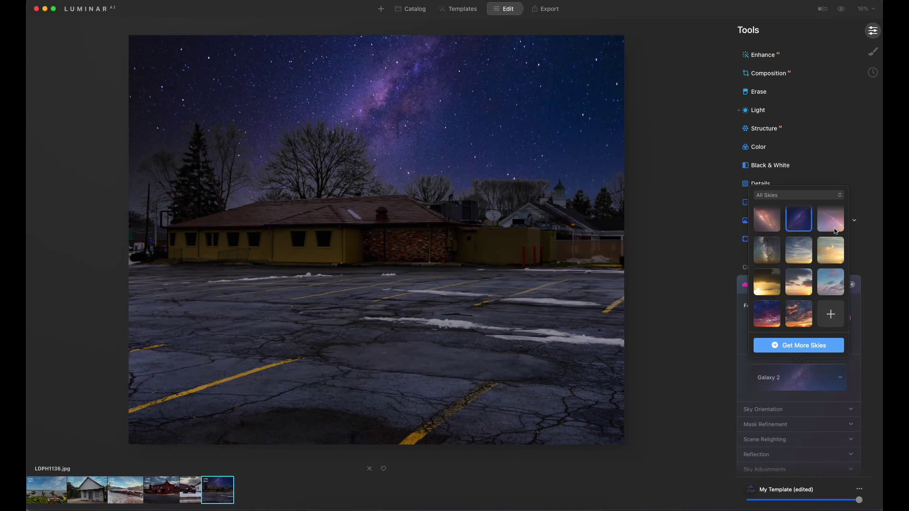
left_click(835, 231)
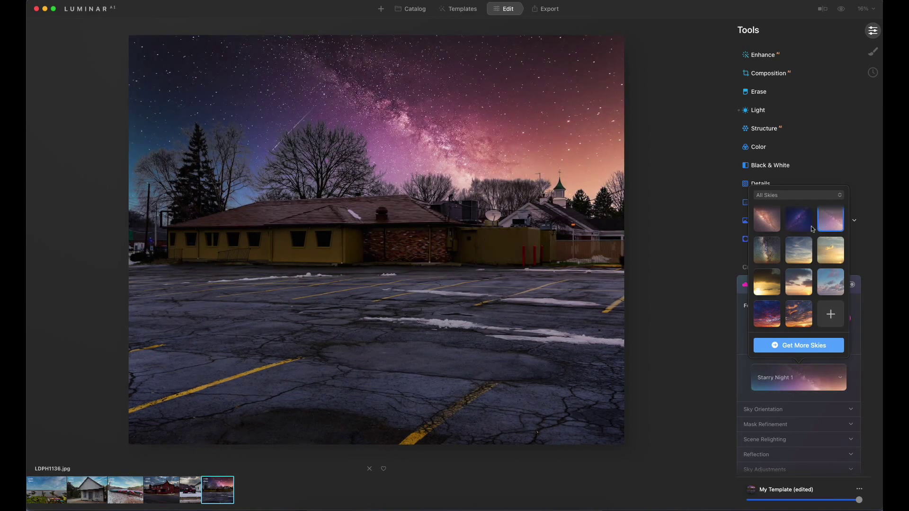
left_click(796, 216)
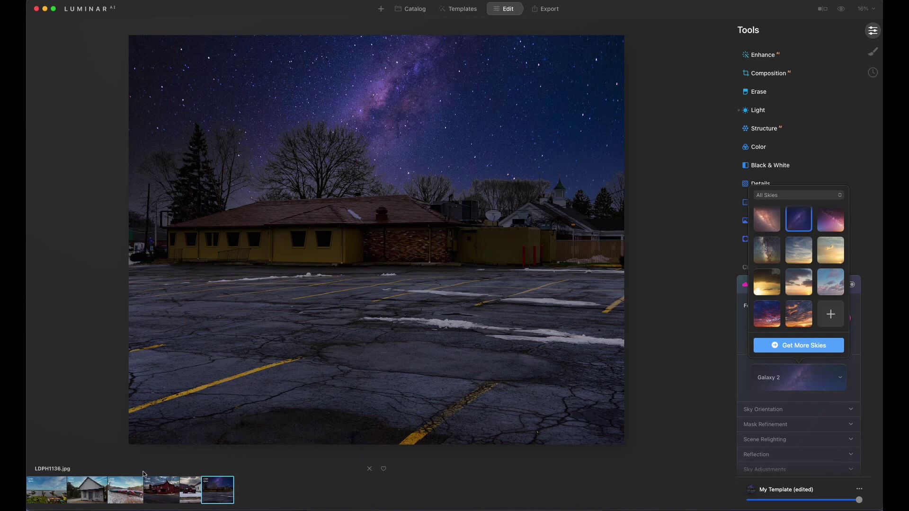
left_click(48, 489)
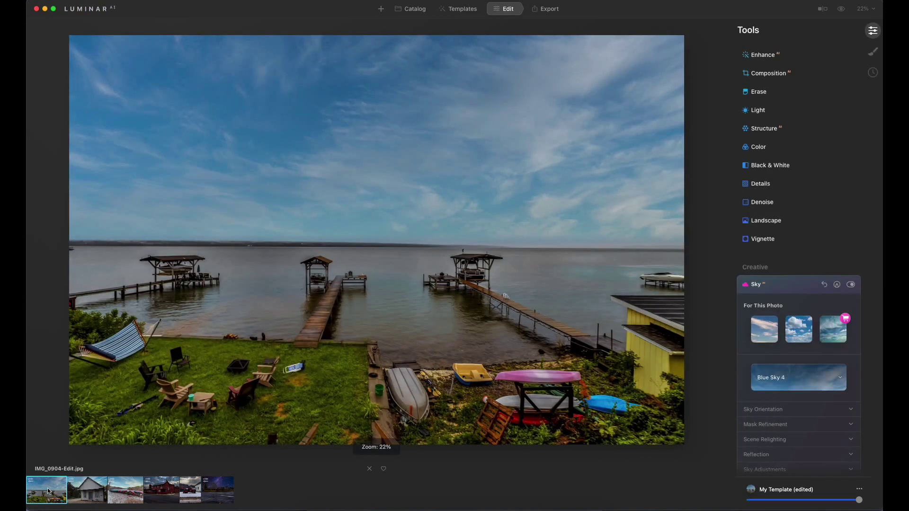
left_click(93, 495)
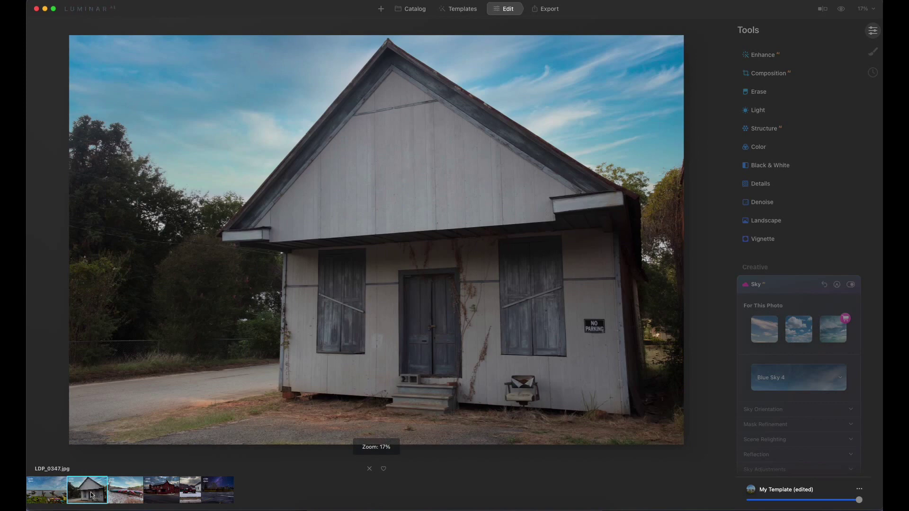
left_click(121, 494)
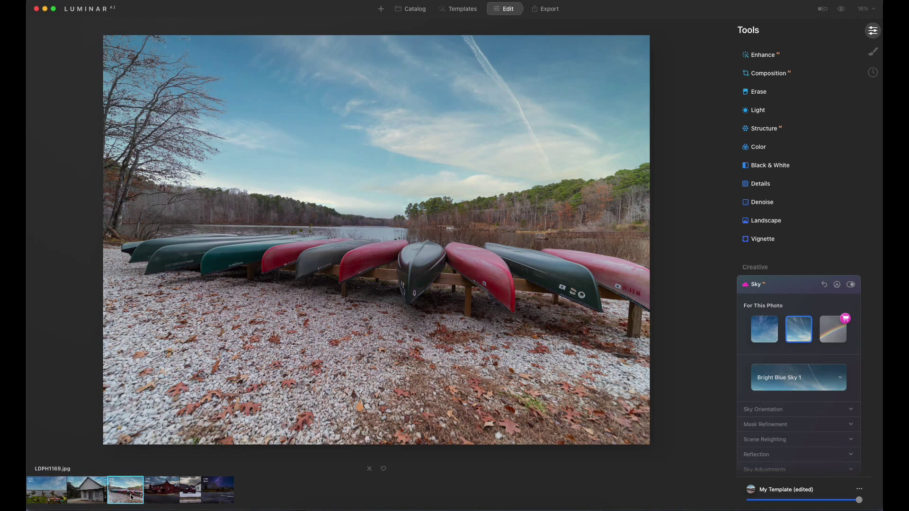
left_click(157, 499)
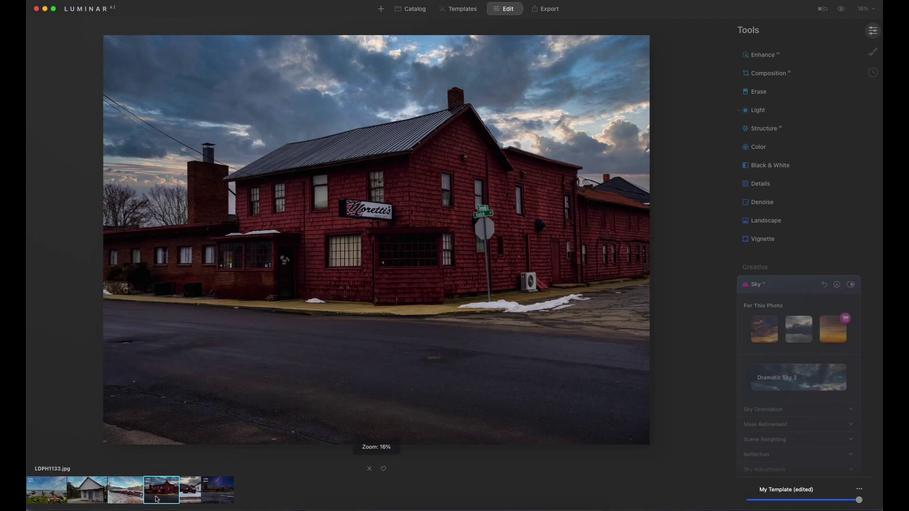
left_click(187, 498)
left_click(214, 497)
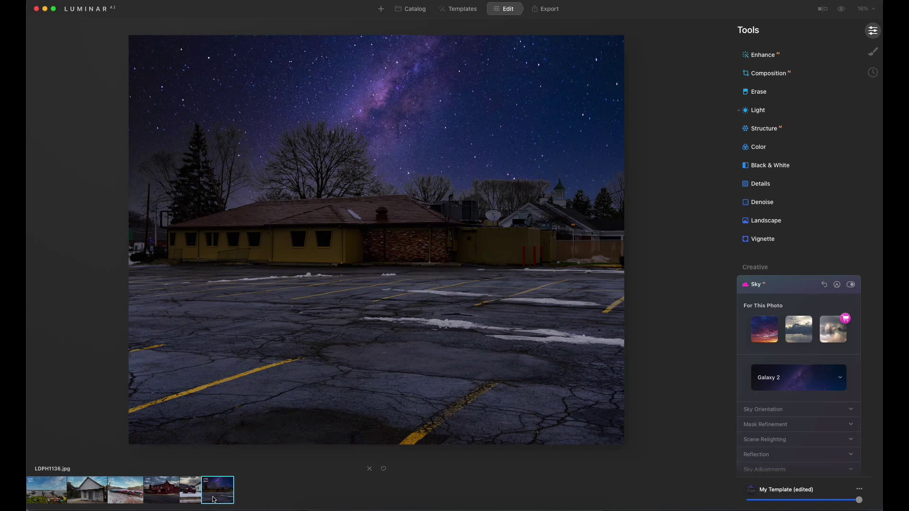
Step: Try Blue Sky 7 and Blue Sky 4, then settle on Blue Sky 6 for the parking lot
left_click(806, 375)
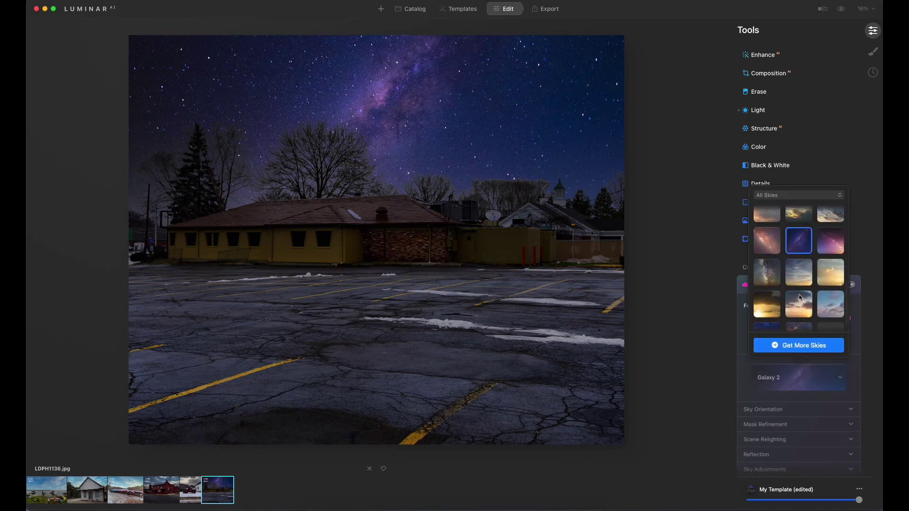
scroll(800, 297, "down", 15)
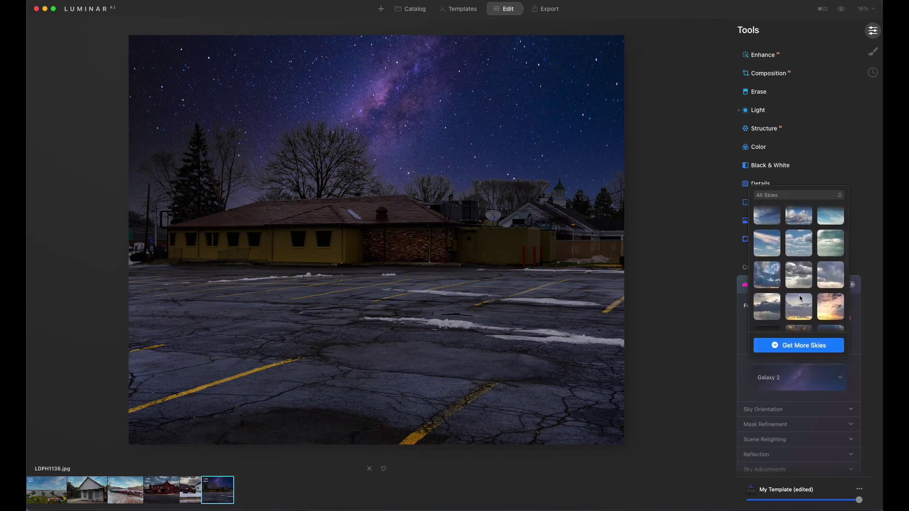
scroll(800, 298, "up", 1)
left_click(767, 227)
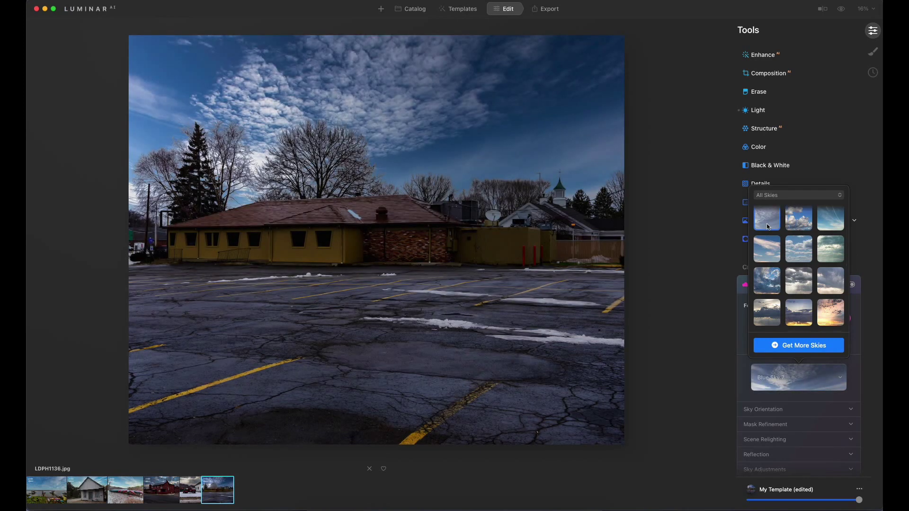
scroll(766, 223, "up", 2)
left_click(767, 223)
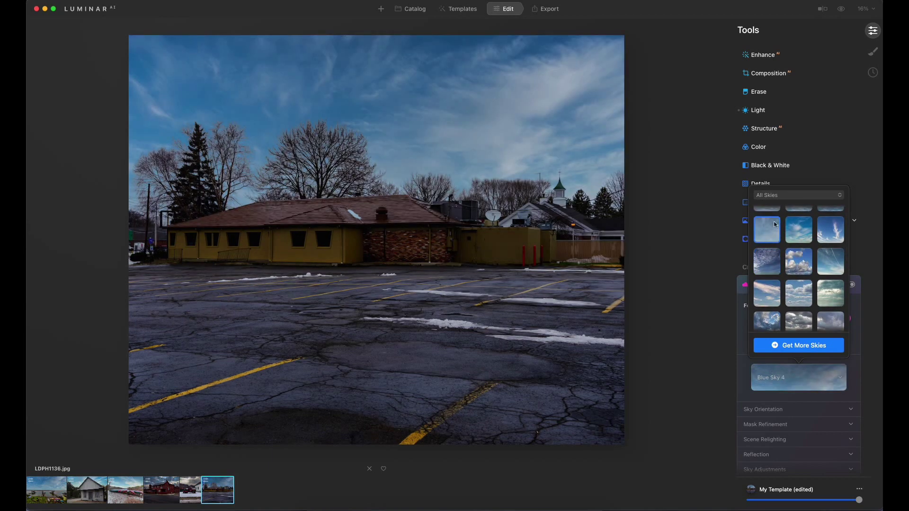
left_click(831, 235)
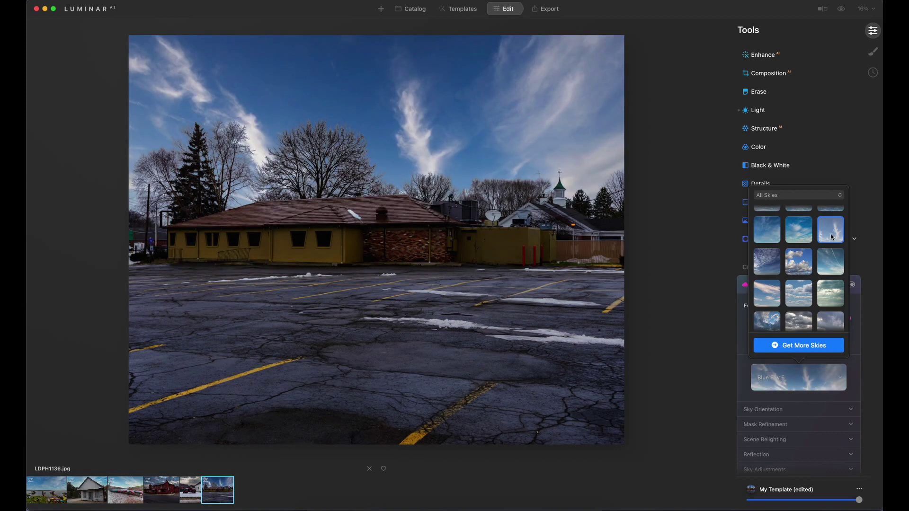